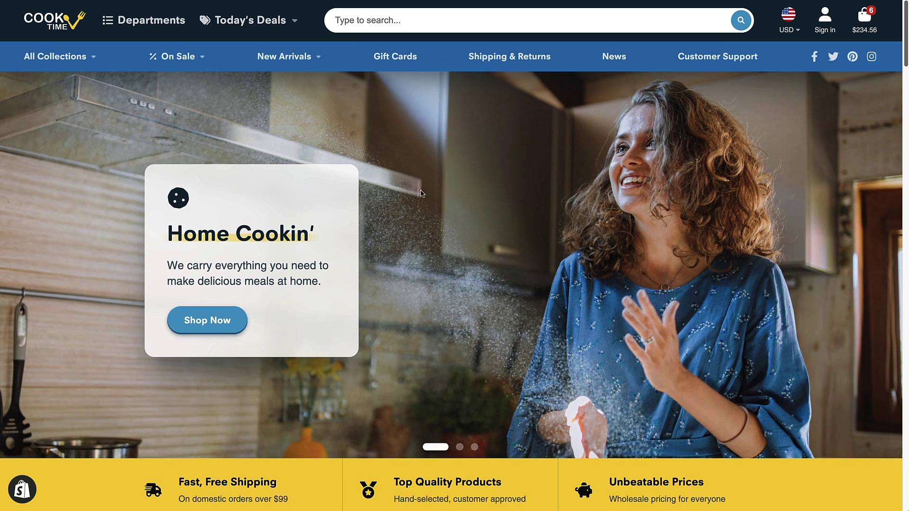
Follow the home page's Customer Support navigation link to the Customer Service page
scroll(423, 194, "down", 3)
scroll(423, 201, "up", 3)
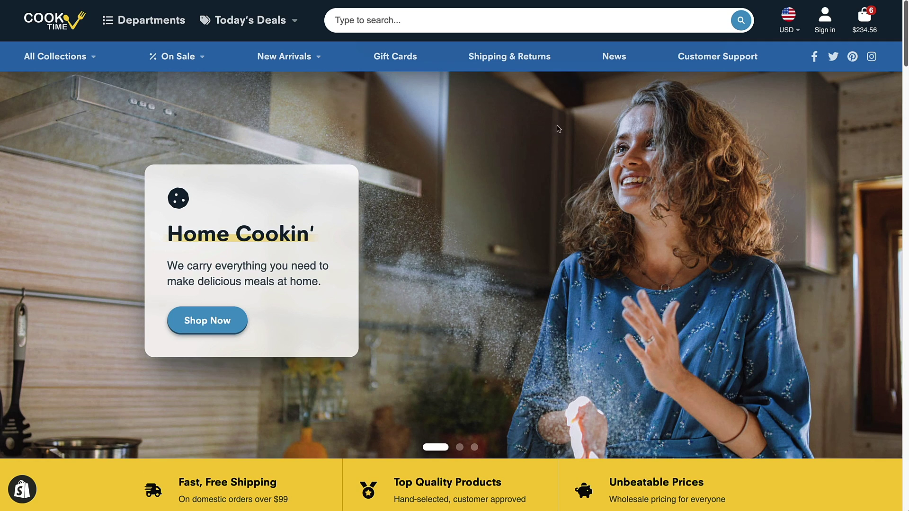
left_click(696, 58)
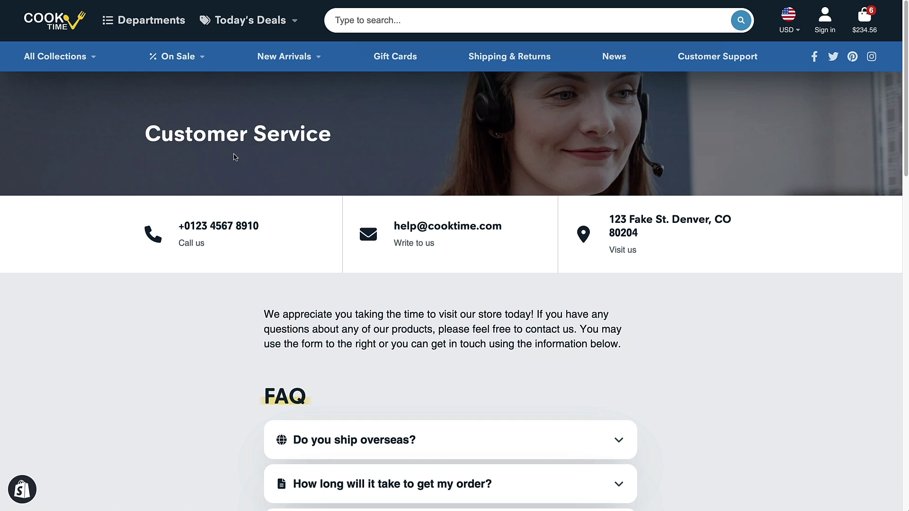
scroll(703, 167, "down", 1)
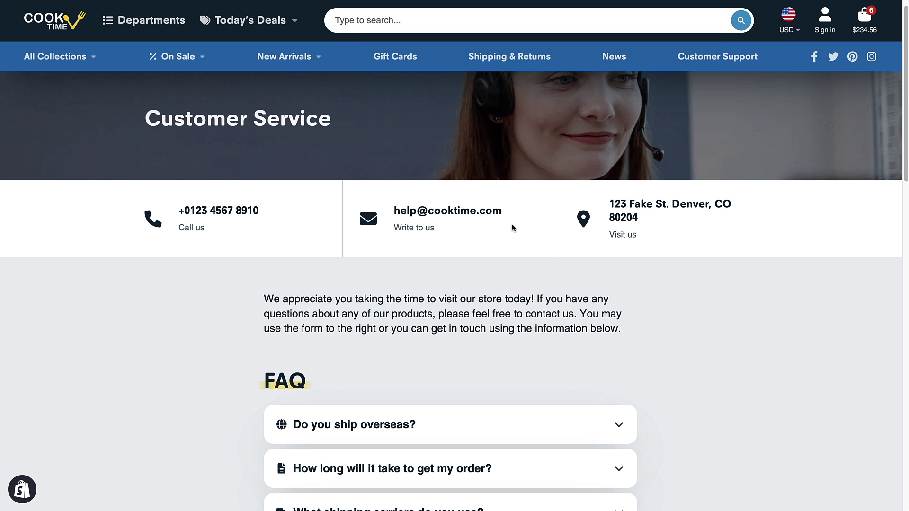
scroll(726, 251, "down", 3)
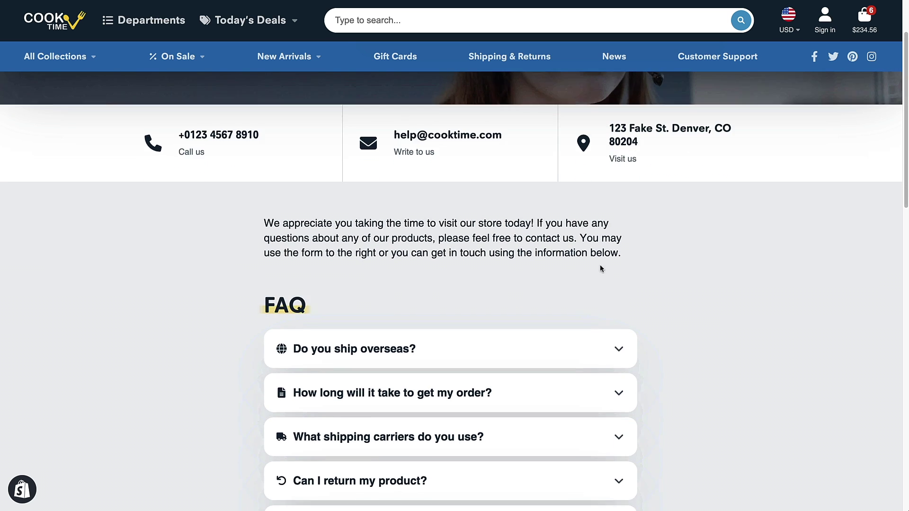
scroll(718, 290, "down", 10)
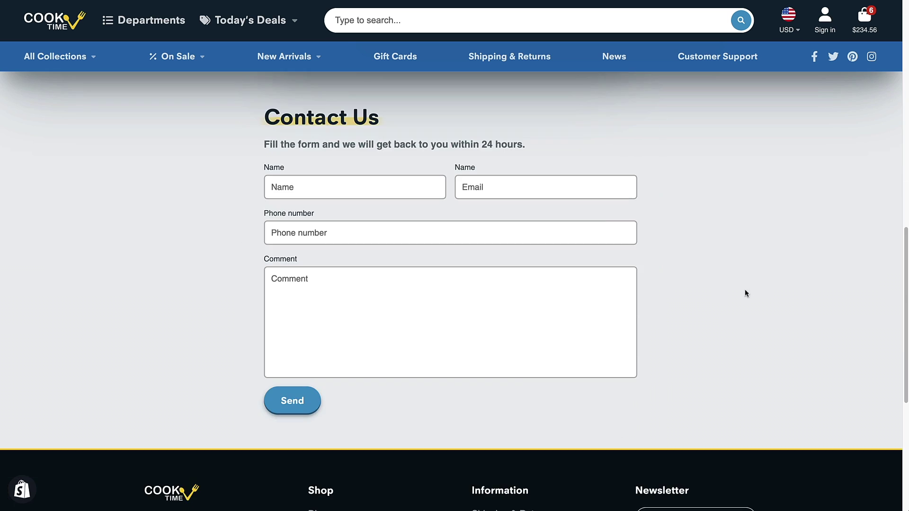
scroll(746, 334, "up", 13)
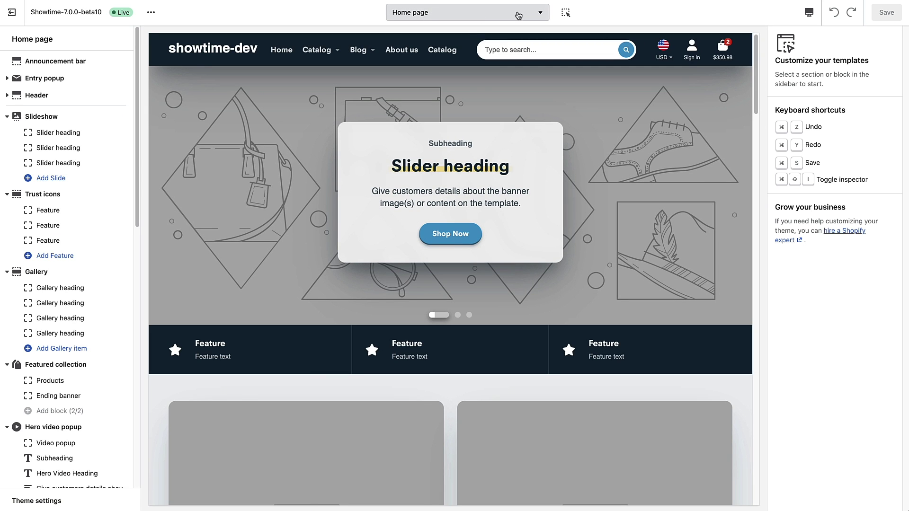
Switch the editor from the Home page template to Pages > Default page
left_click(534, 14)
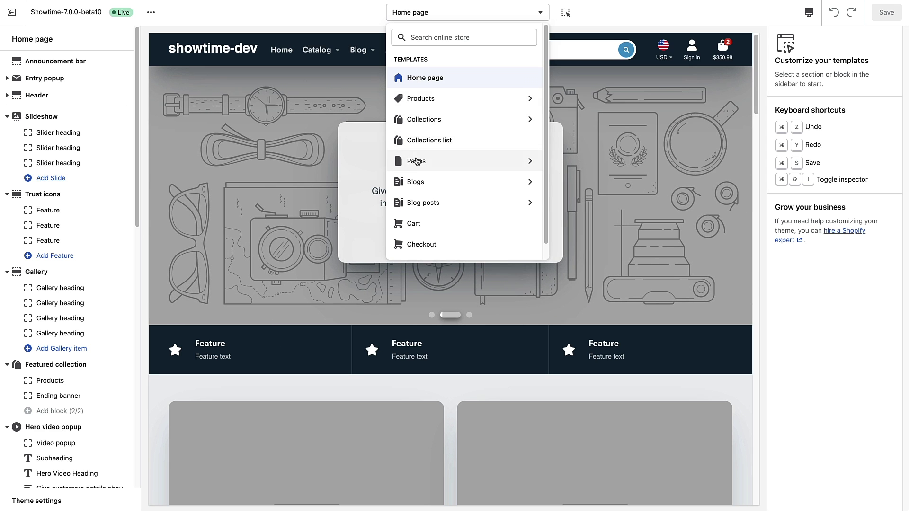
left_click(415, 162)
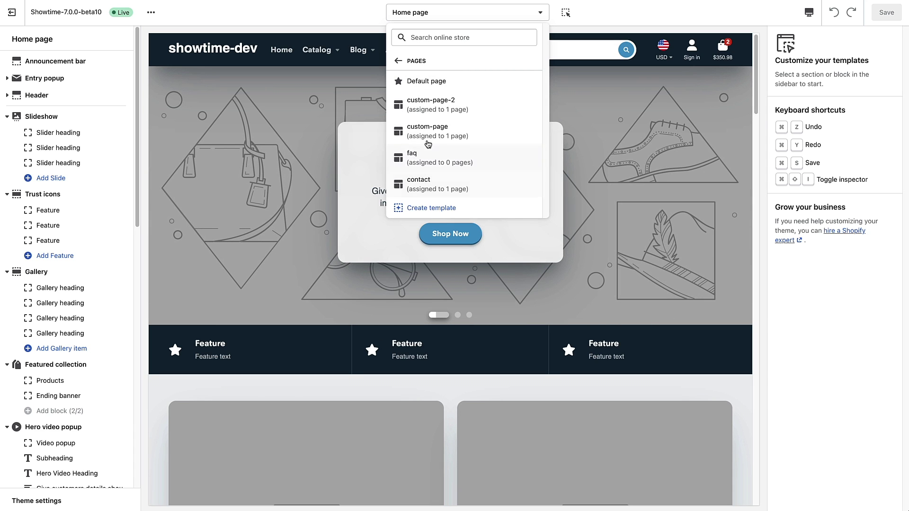
left_click(423, 85)
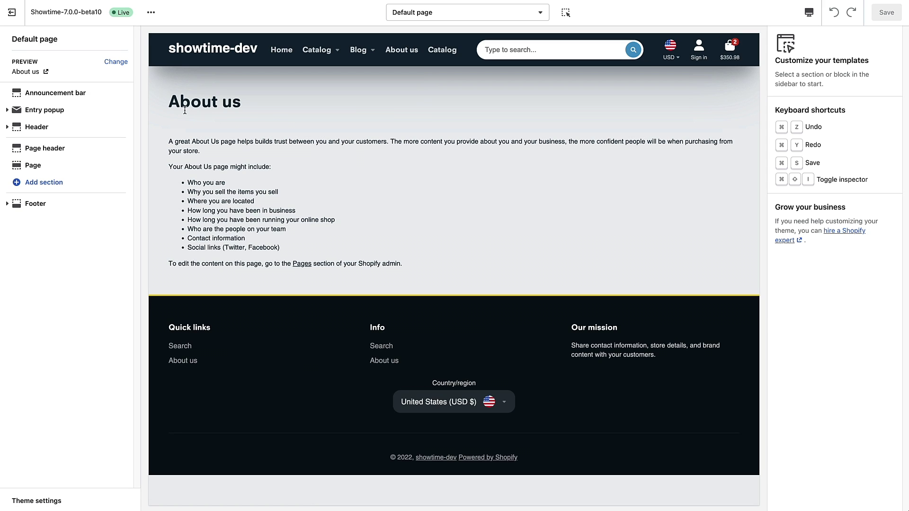
Select and deselect the About us text, open and close Add section, then reopen the template list
left_click_drag(170, 101, 427, 266)
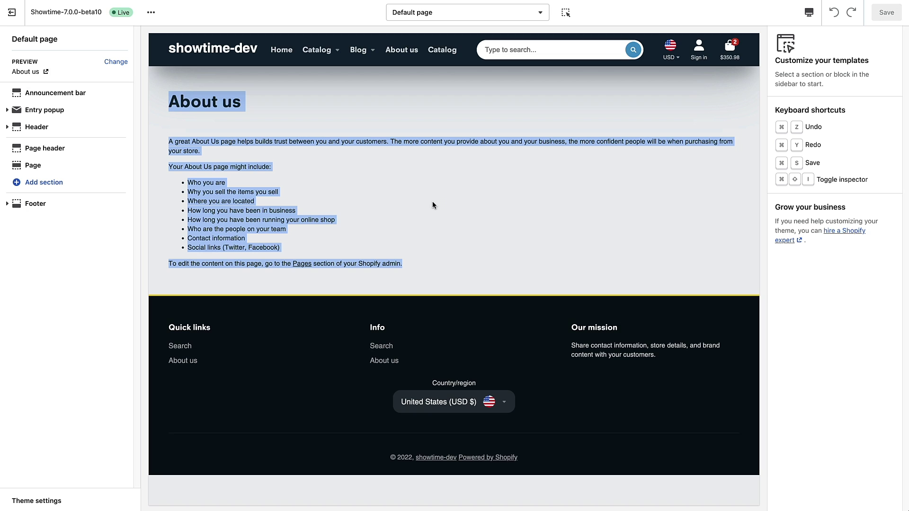
left_click(435, 188)
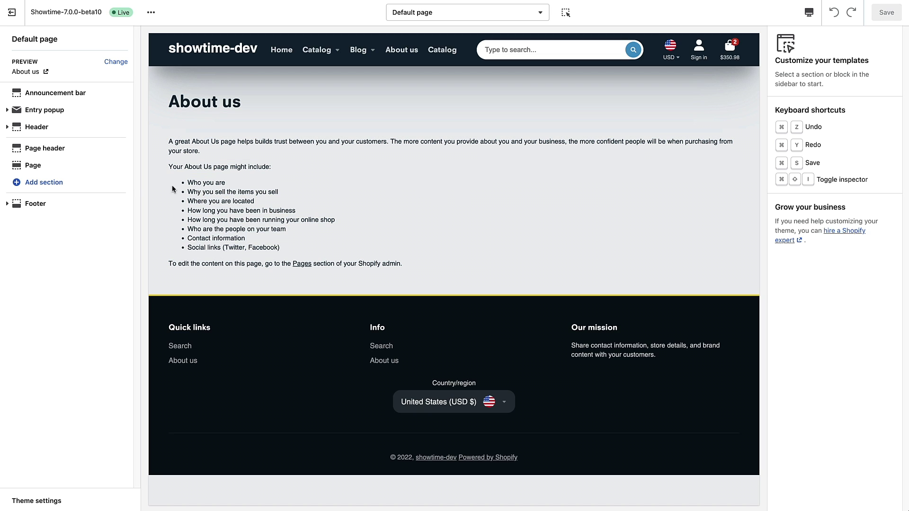
left_click(44, 189)
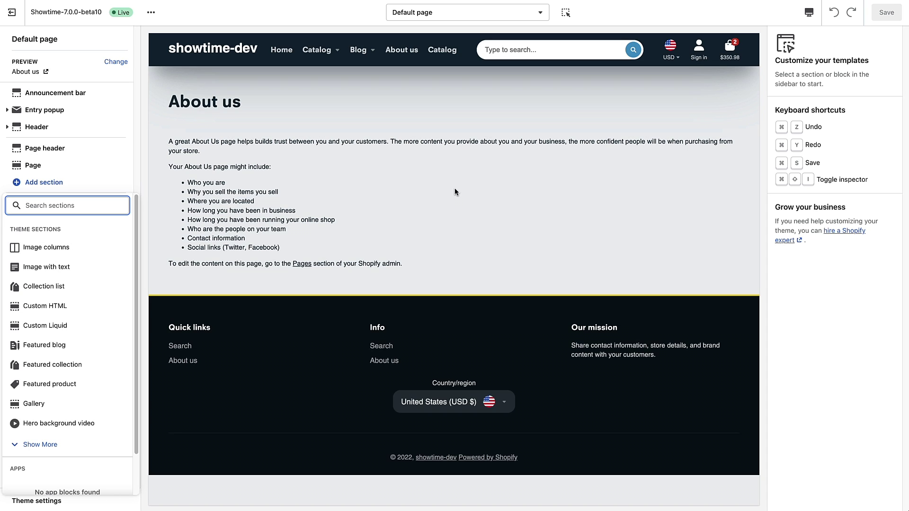
left_click(419, 190)
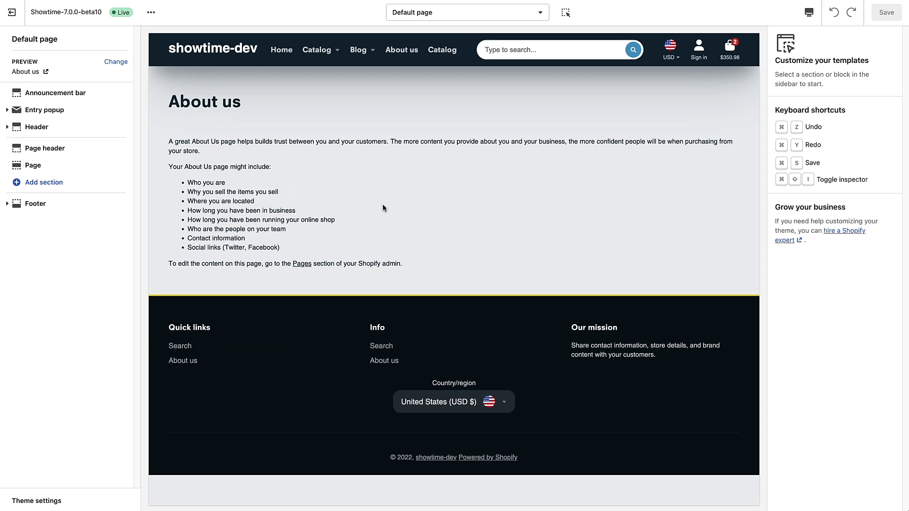
left_click(541, 12)
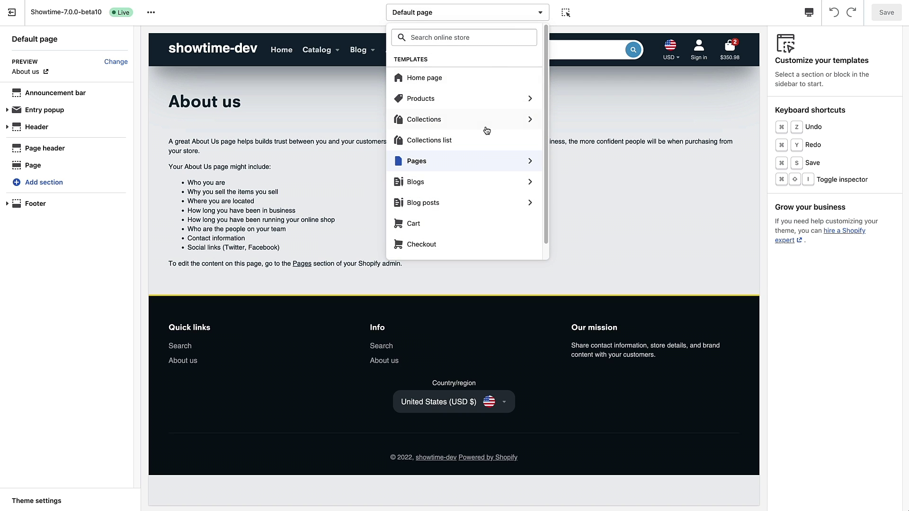
Create a new page template named 'custom3', keeping Default page as its base
scroll(486, 130, "down", 1)
left_click(436, 148)
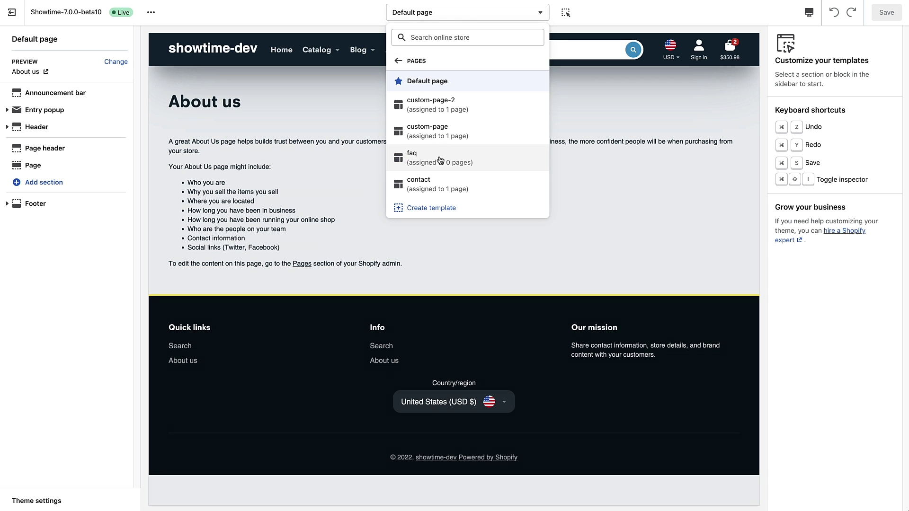
left_click(429, 207)
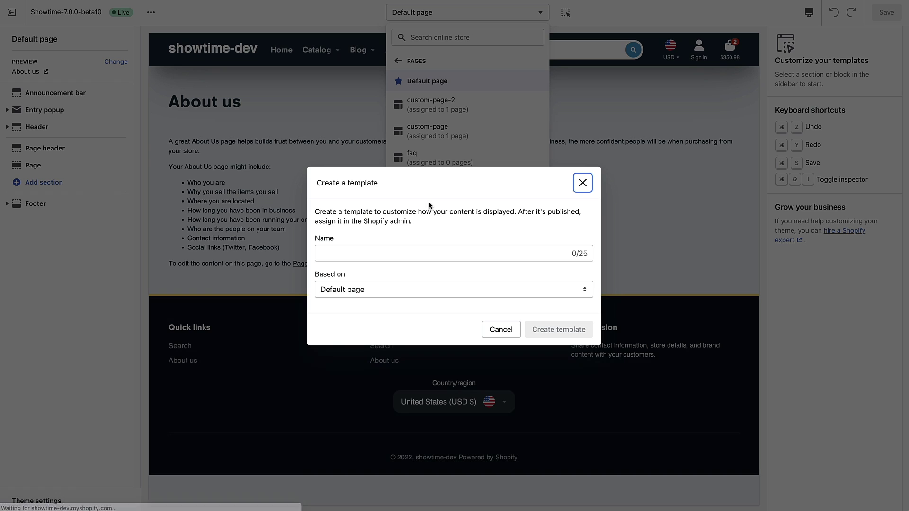
left_click(355, 253)
type("cus")
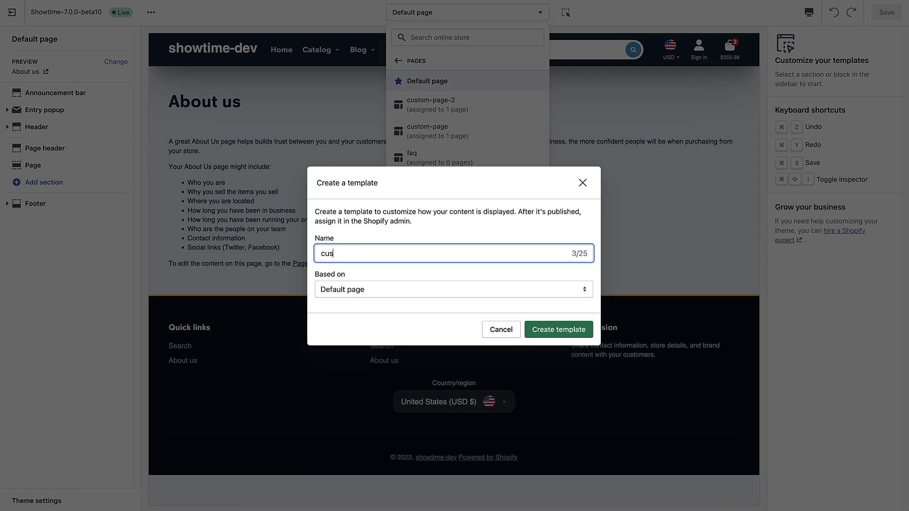
type("tom3")
left_click(350, 291)
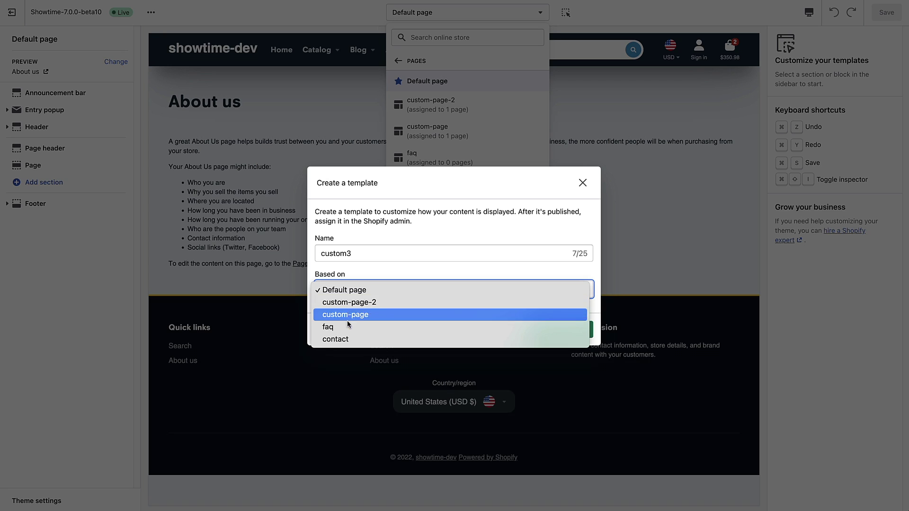
left_click(356, 295)
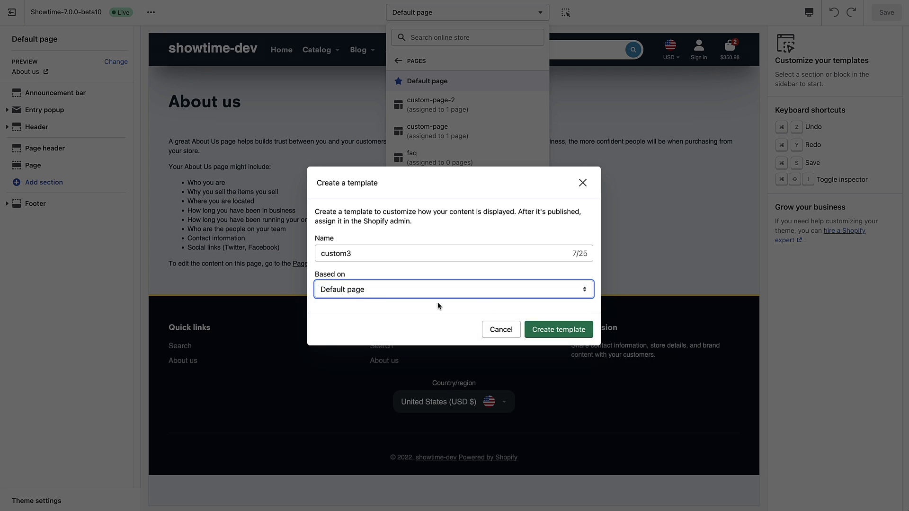
left_click(570, 329)
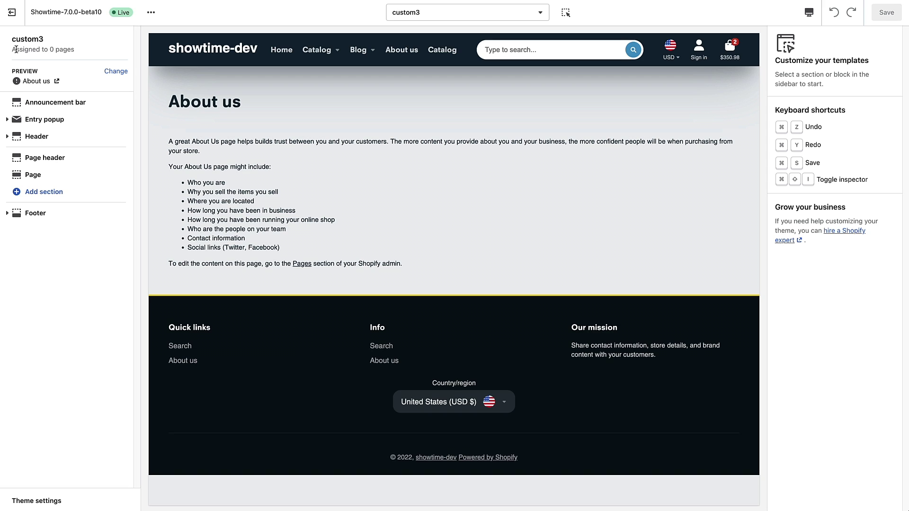
left_click_drag(12, 50, 73, 50)
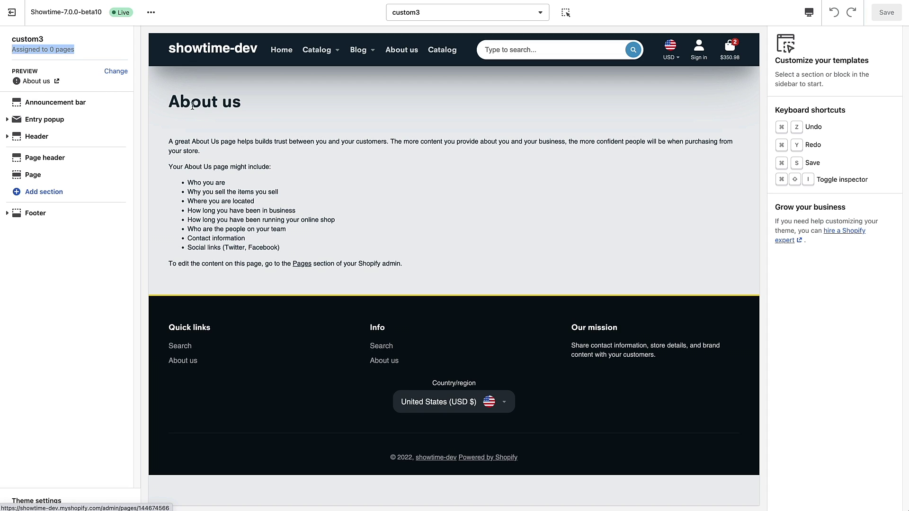
left_click_drag(167, 100, 325, 111)
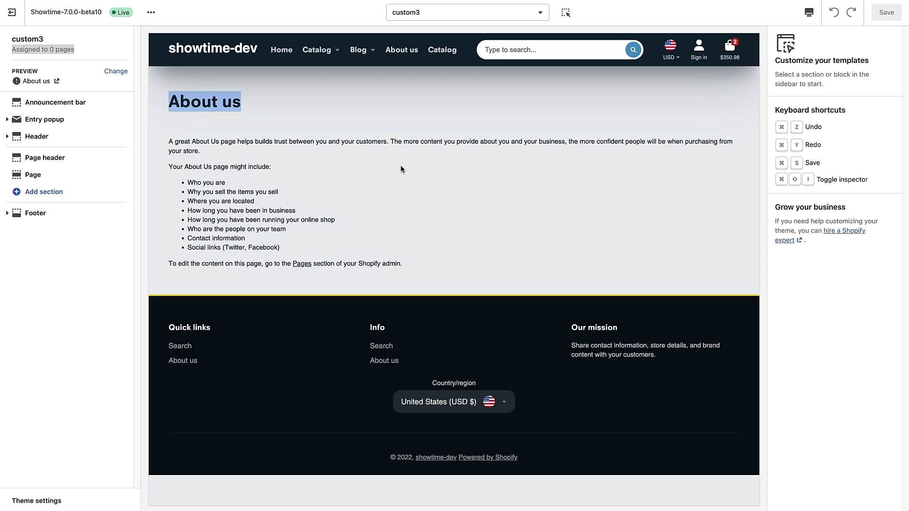
left_click(327, 171)
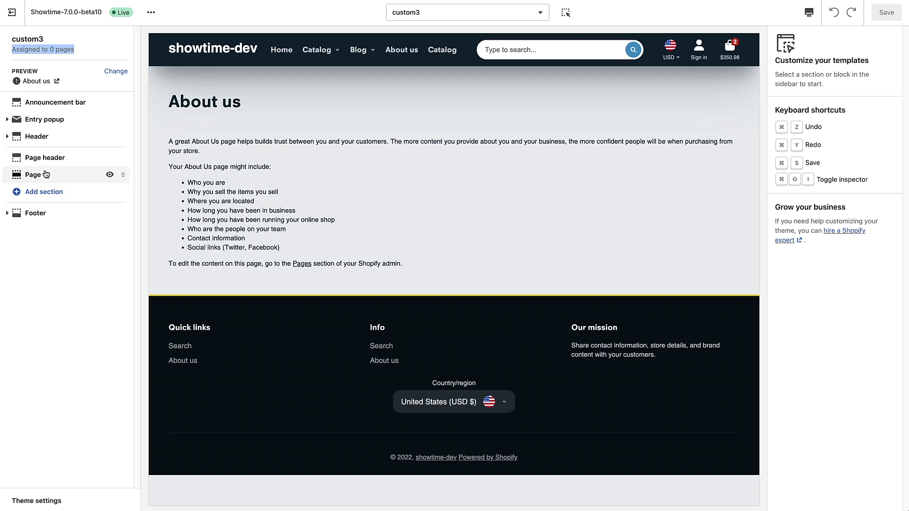
Add an Image columns section and a Featured product section to the custom3 template
left_click(43, 192)
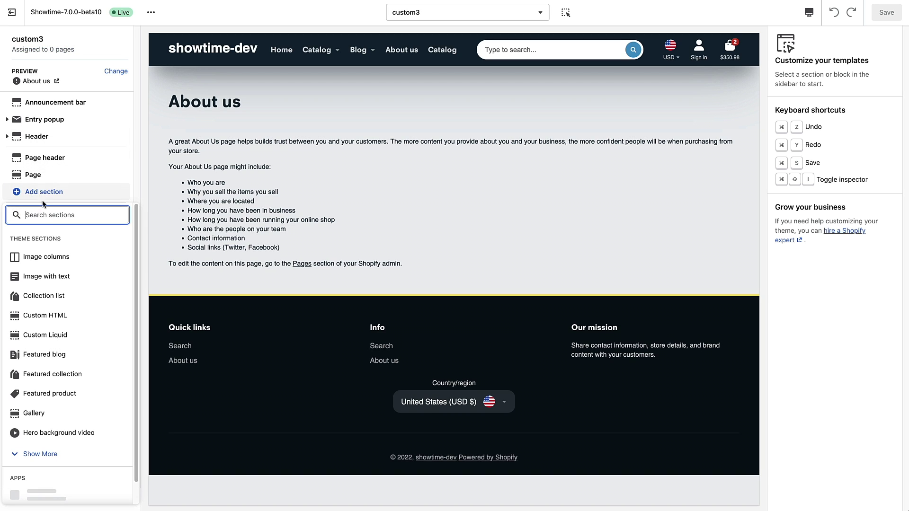
left_click(44, 257)
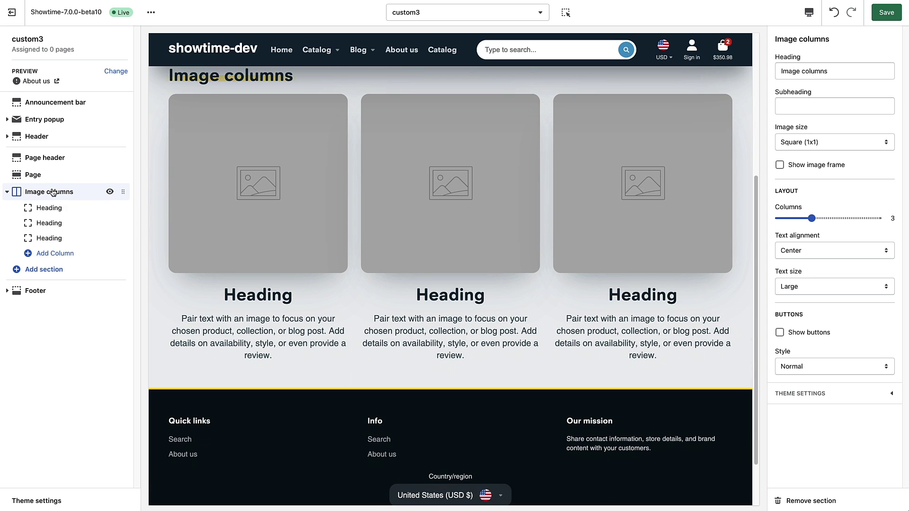
left_click(44, 270)
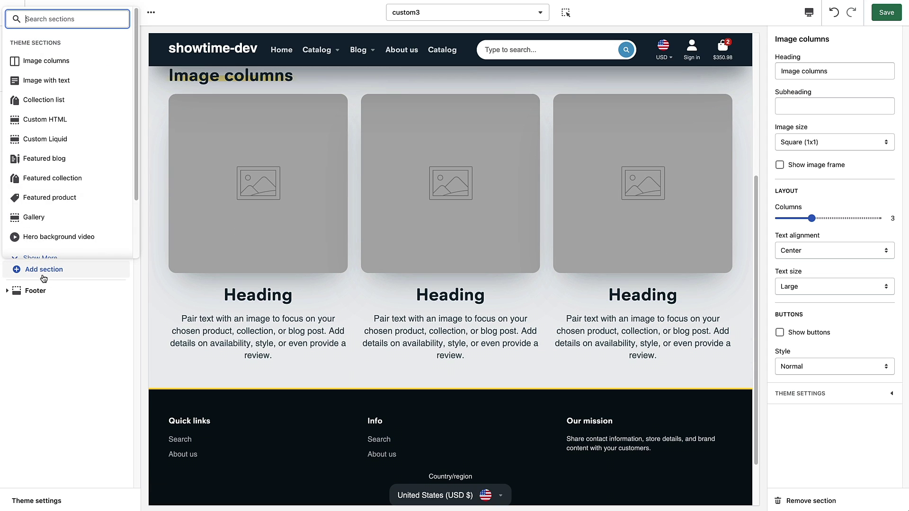
left_click(44, 198)
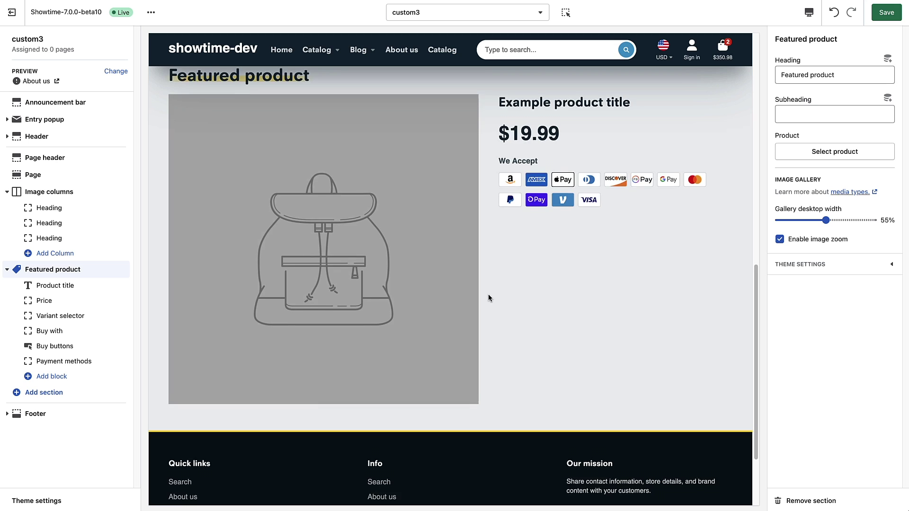
scroll(488, 297, "up", 10)
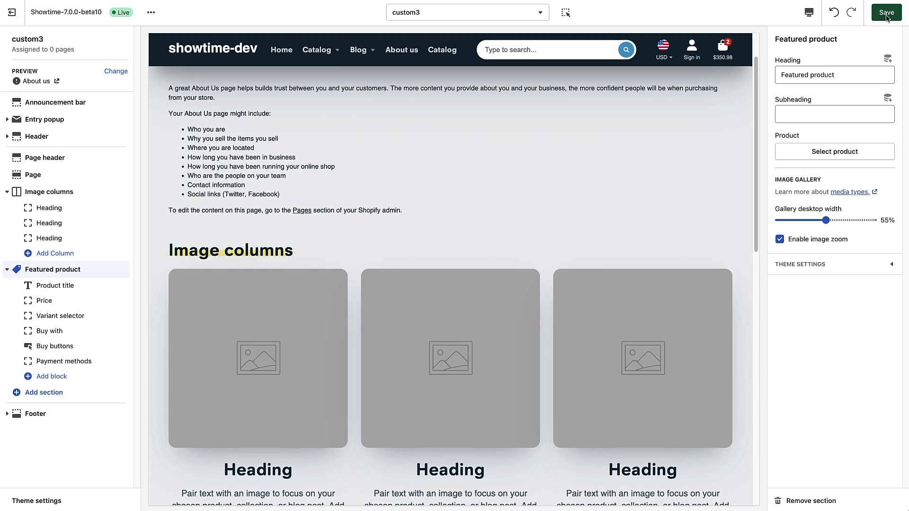
Save the custom3 template changes
left_click(887, 14)
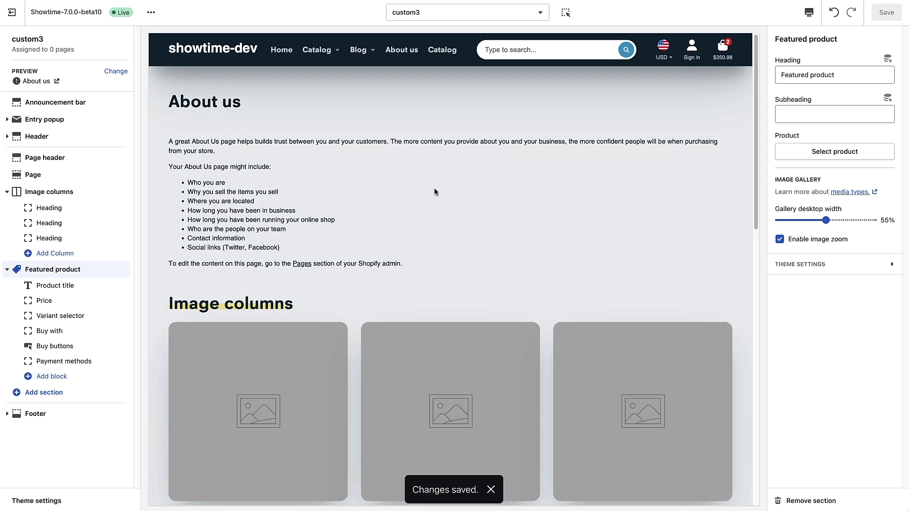
scroll(434, 188, "down", 2)
scroll(398, 191, "up", 2)
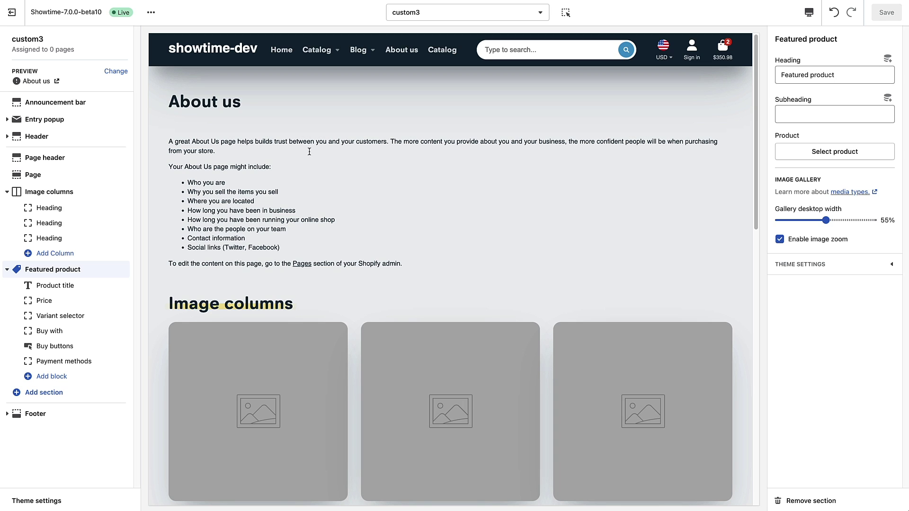
In admin Pages, set Custom Page's theme template to custom3 and save
left_click(24, 17)
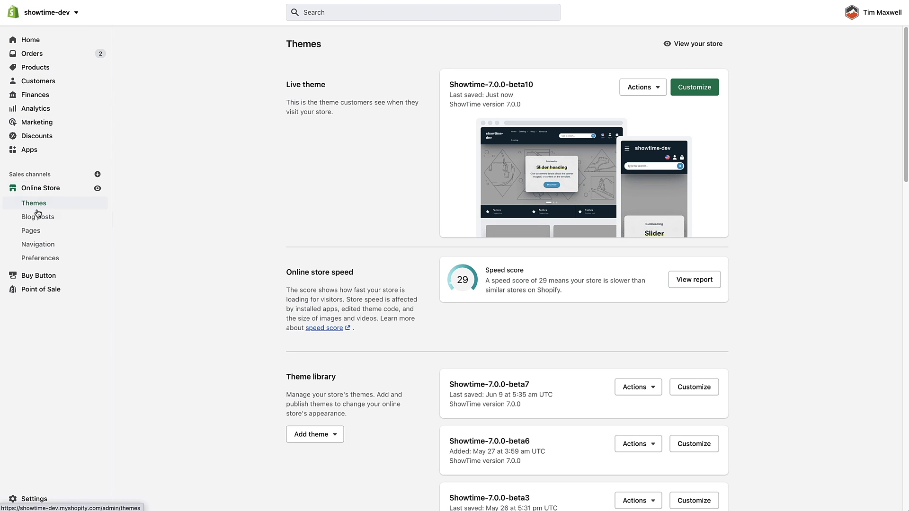
left_click(32, 232)
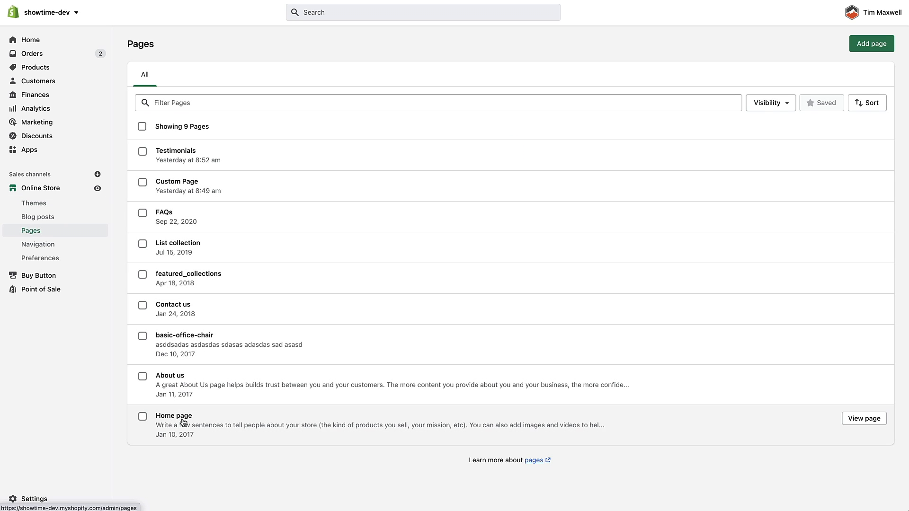
left_click(169, 181)
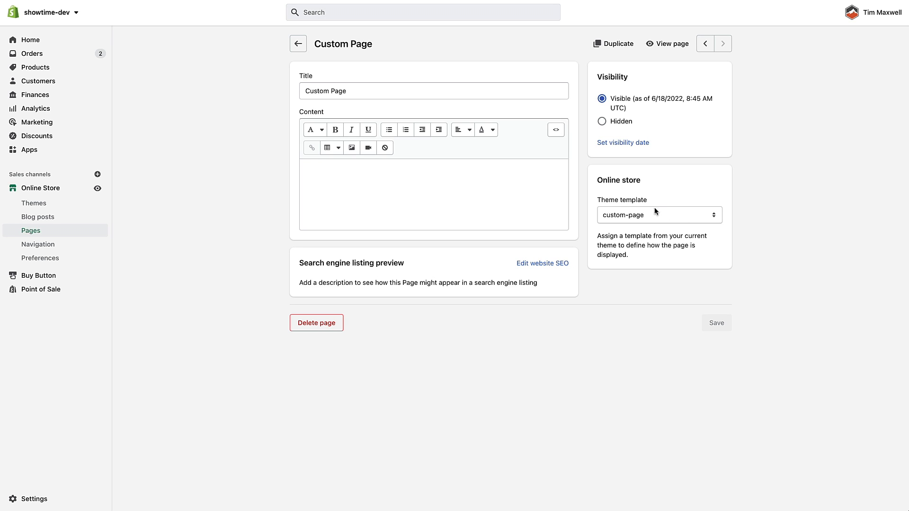
left_click(697, 216)
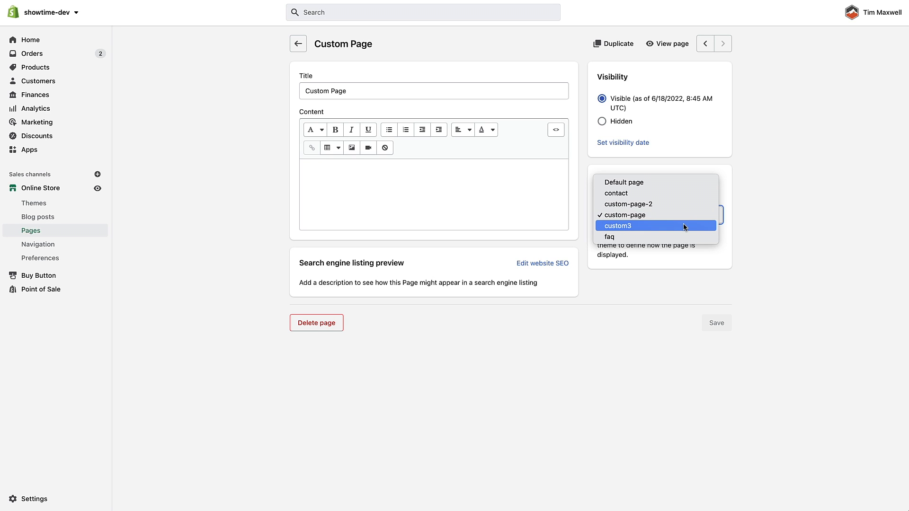
left_click(685, 226)
left_click(725, 323)
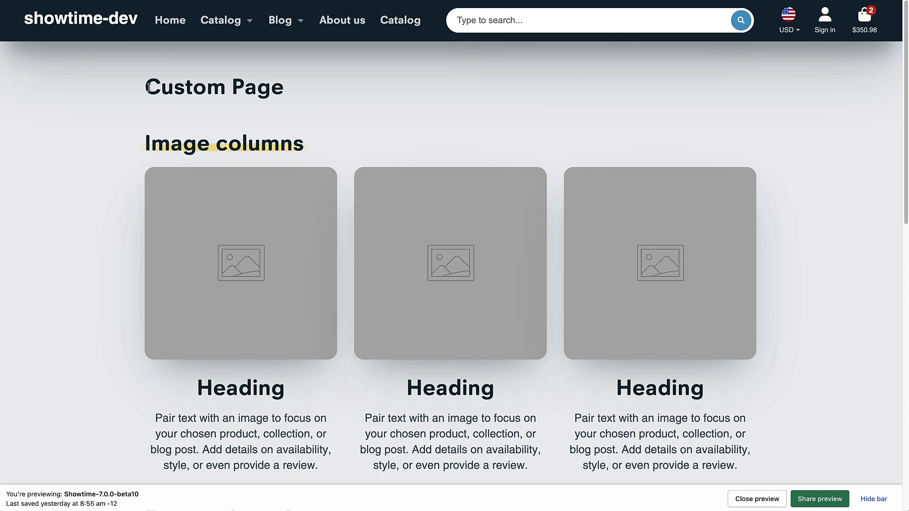
Check Custom Page in the storefront, showing Image columns and Featured product, then return to admin
left_click_drag(148, 88, 295, 89)
left_click(273, 107)
key("super+w")
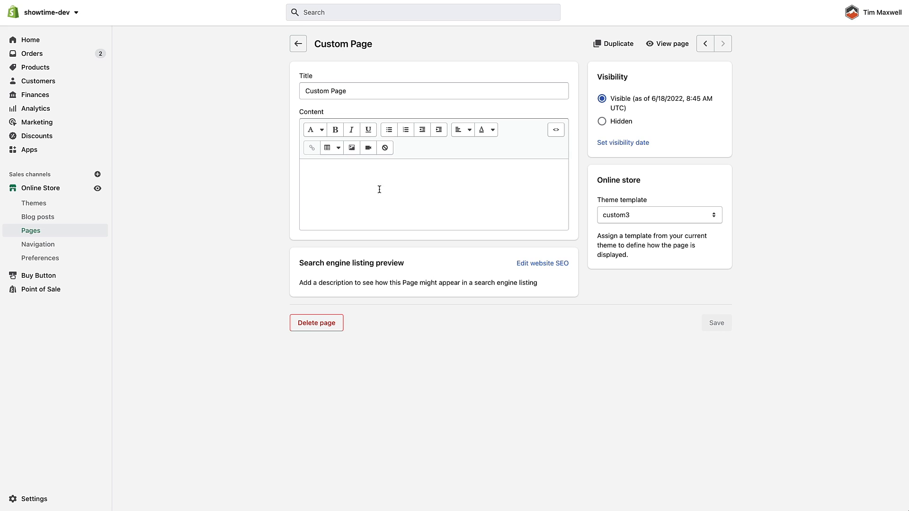
key("ctrl+Tab")
scroll(451, 199, "down", 5)
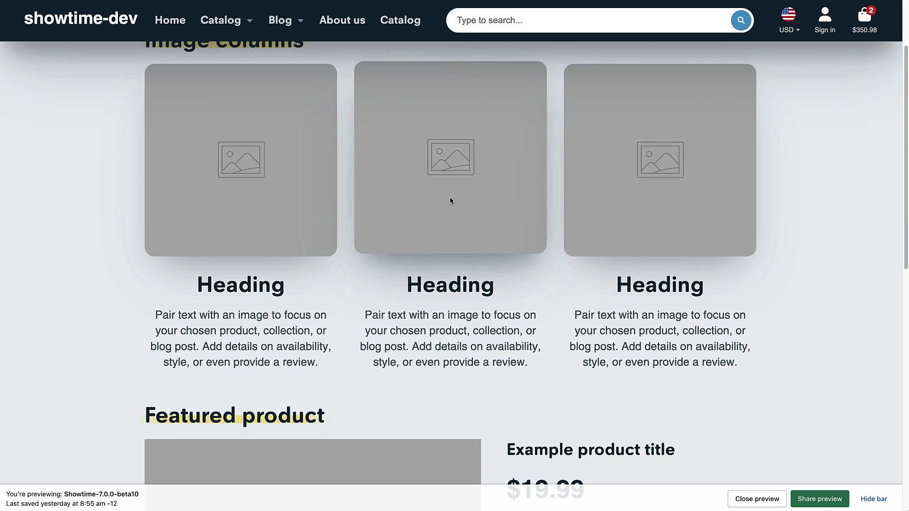
scroll(467, 289, "down", 10)
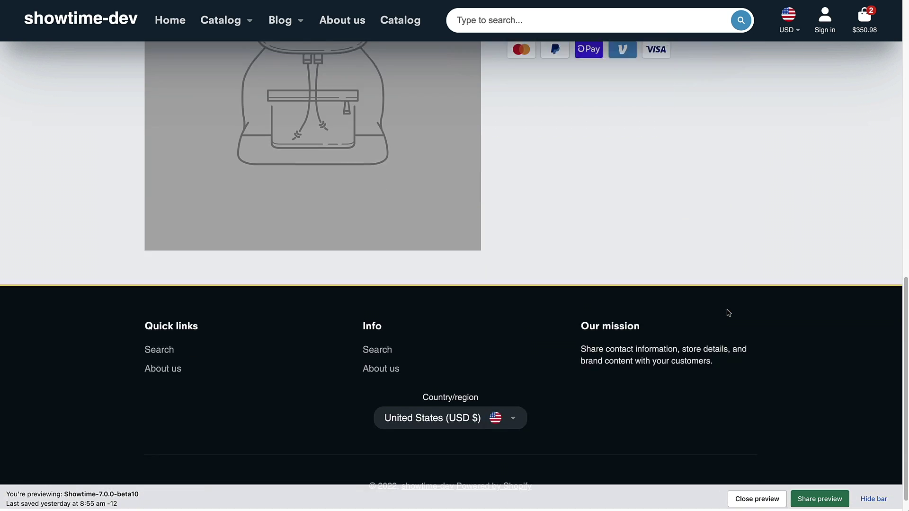
scroll(687, 288, "up", 15)
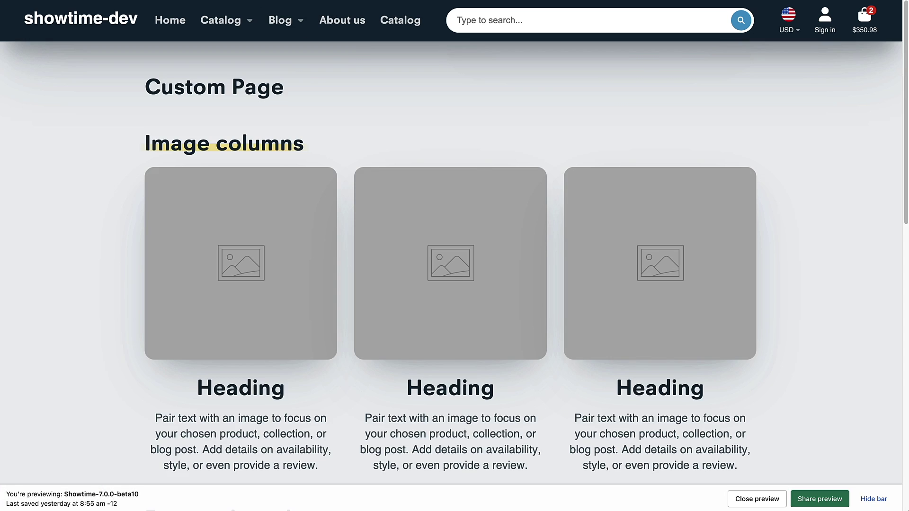
key("ctrl+shift+Tab")
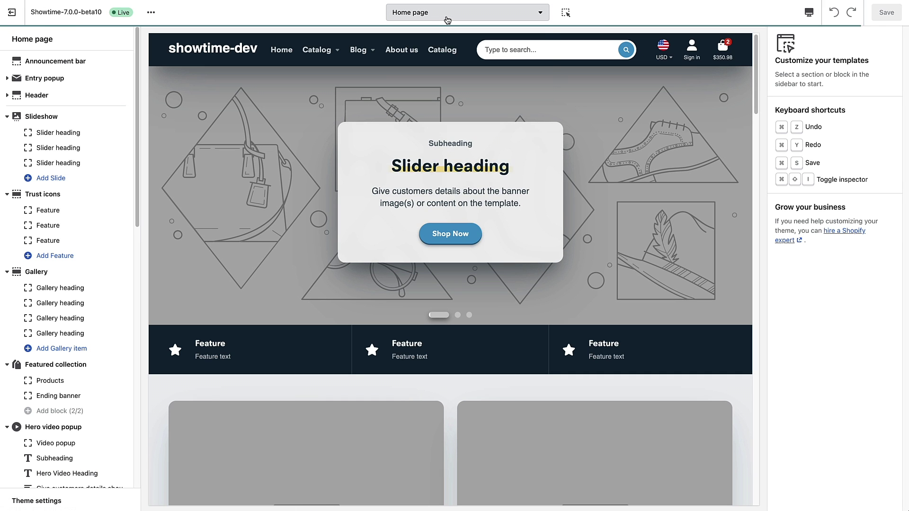
Open the custom3 page template and scroll through the Custom Page preview
left_click(447, 19)
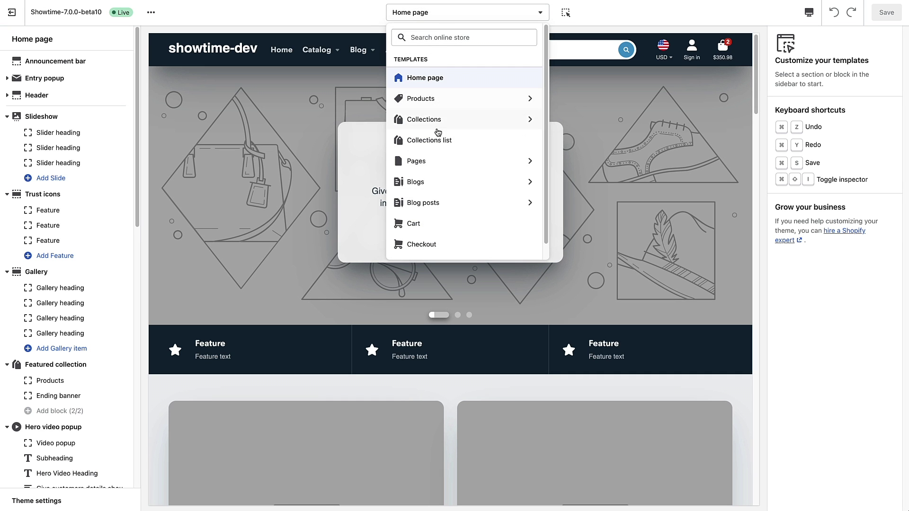
left_click(432, 160)
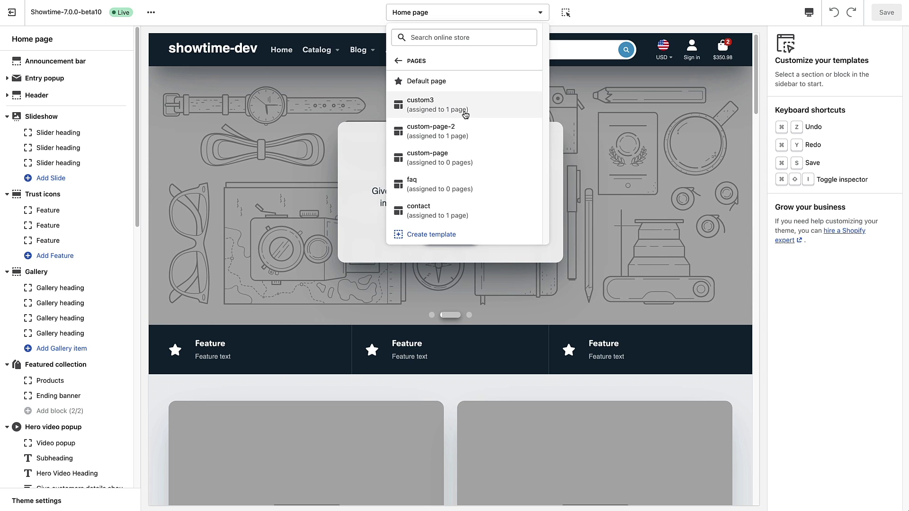
left_click(415, 102)
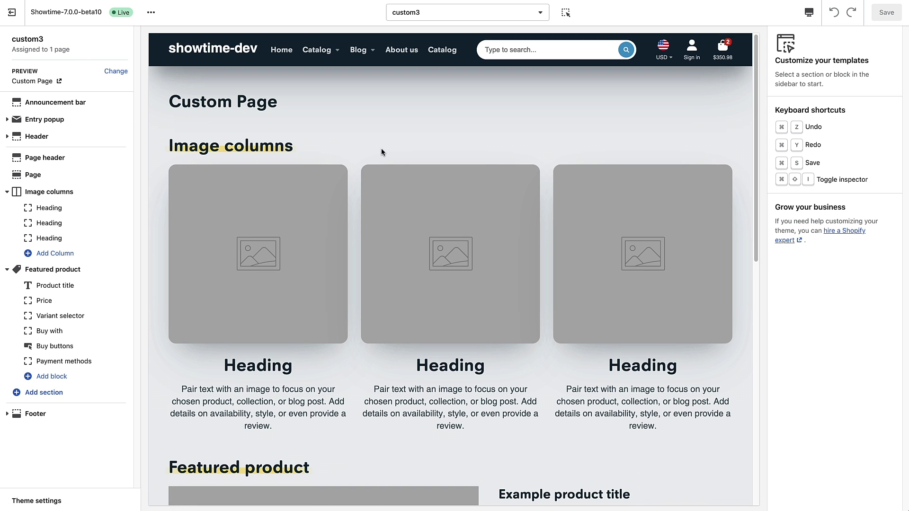
scroll(383, 152, "down", 3)
scroll(382, 152, "down", 1)
scroll(382, 152, "up", 4)
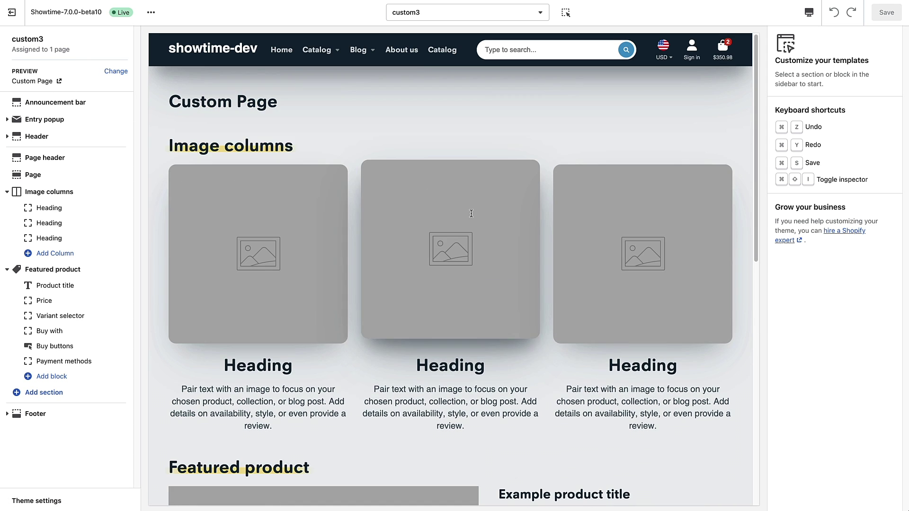
Reopen the page template list, close it without changing, and recheck the preview
left_click(492, 13)
left_click(440, 165)
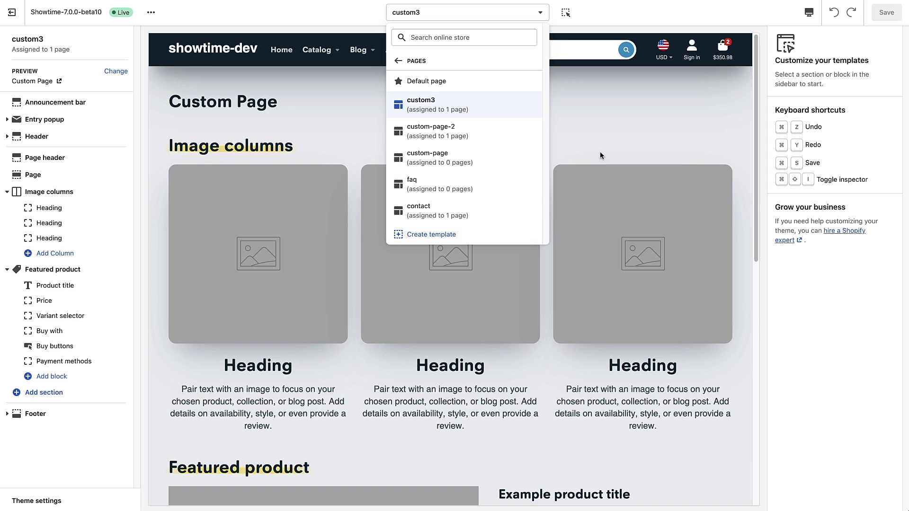
left_click(618, 129)
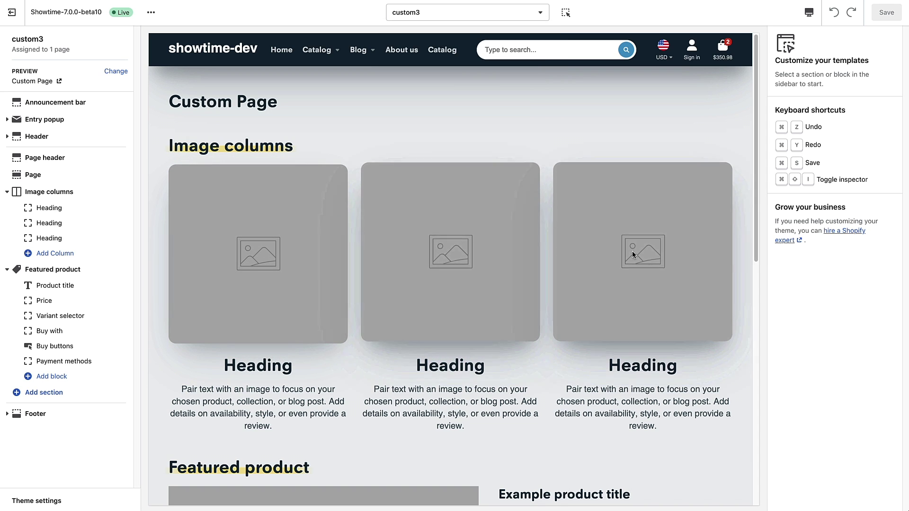
scroll(445, 309, "down", 3)
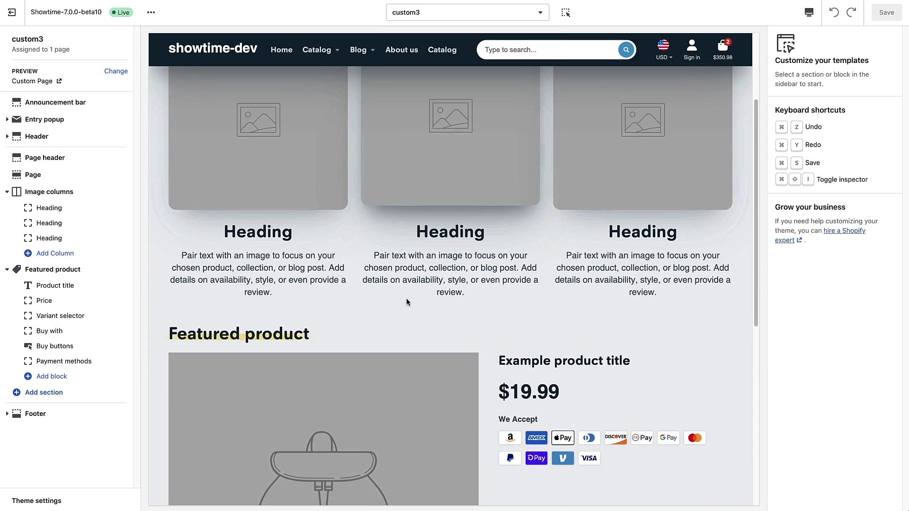
scroll(652, 326, "up", 3)
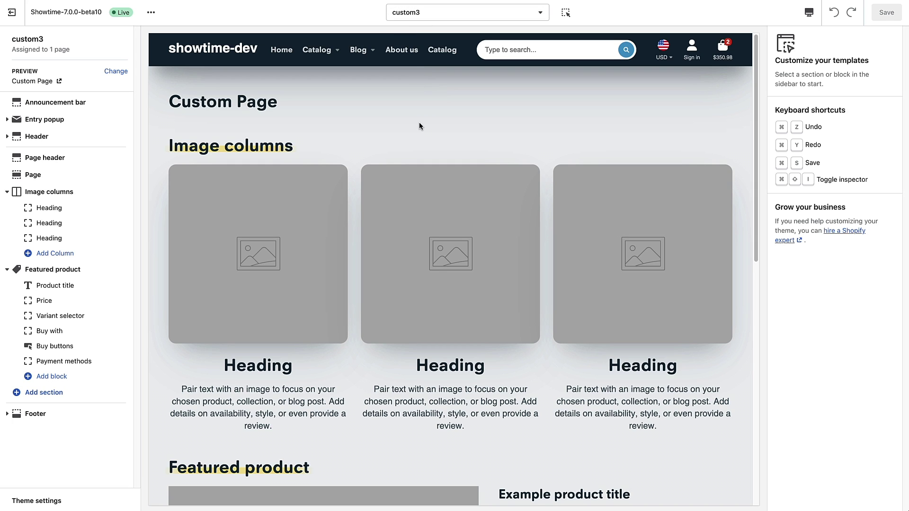
Switch to the Default product template previewing Basket Napkin Holder
left_click(452, 14)
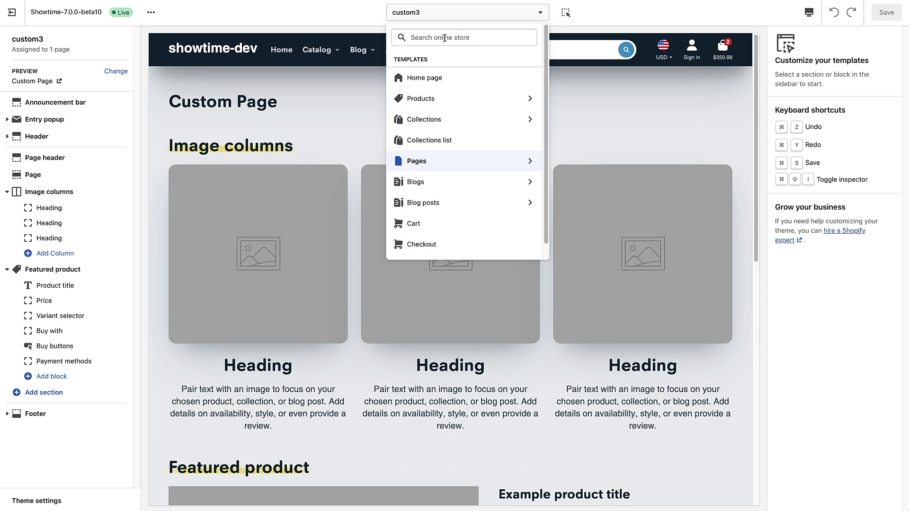
left_click(425, 100)
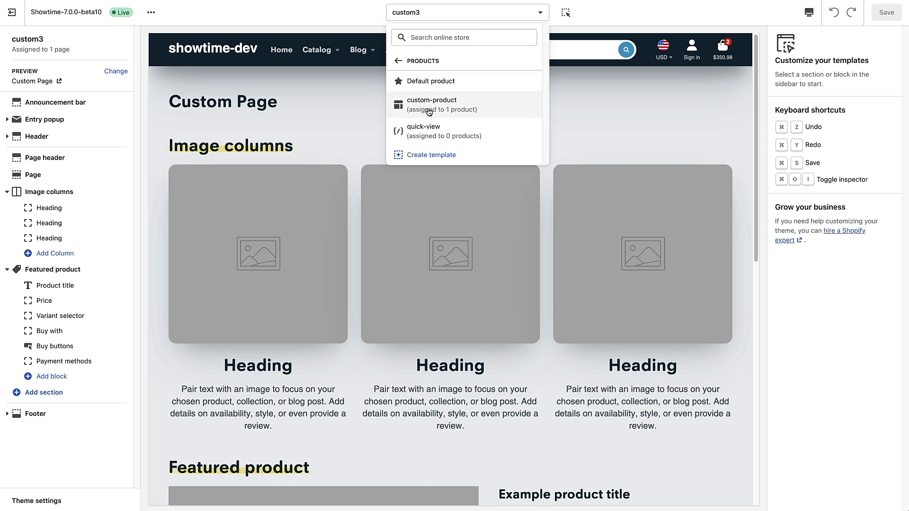
left_click(424, 83)
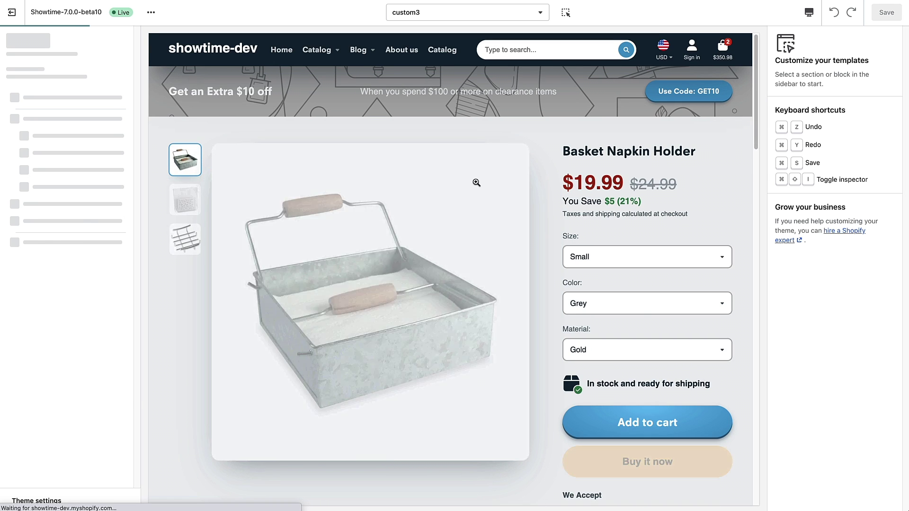
scroll(476, 183, "down", 10)
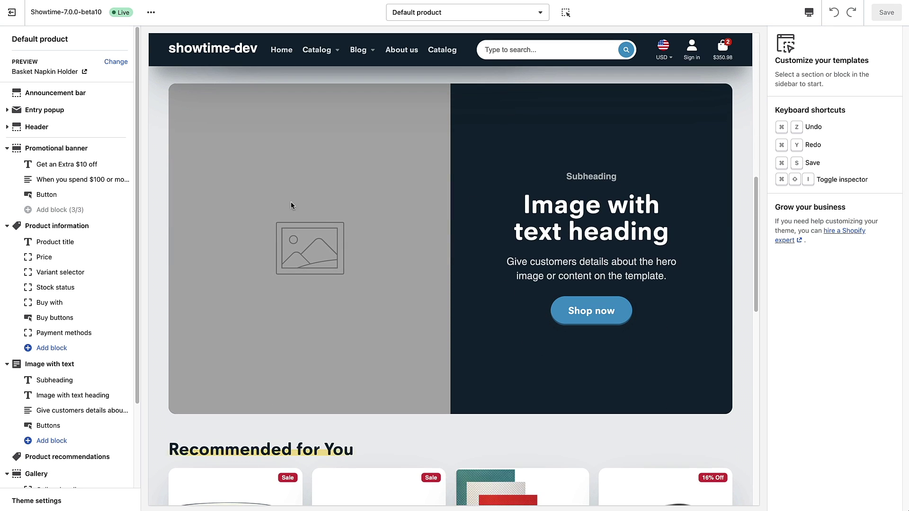
scroll(525, 221, "down", 4)
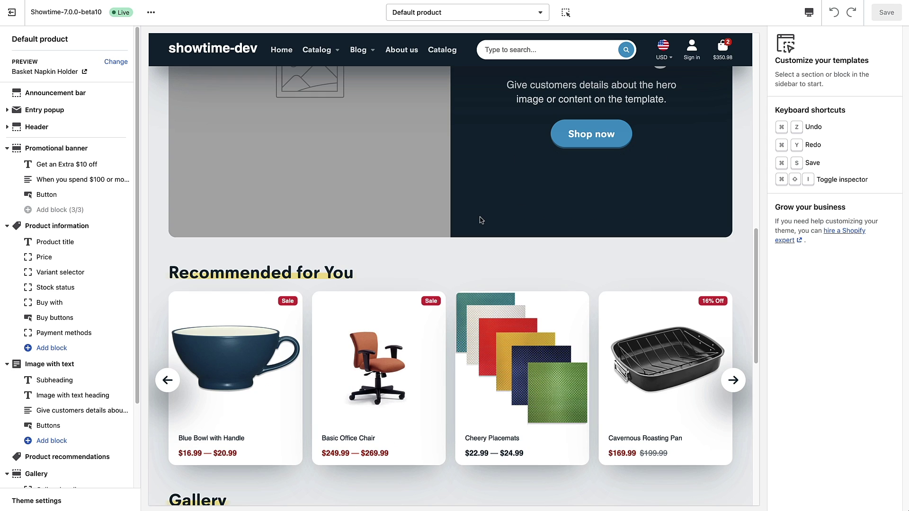
scroll(491, 223, "down", 2)
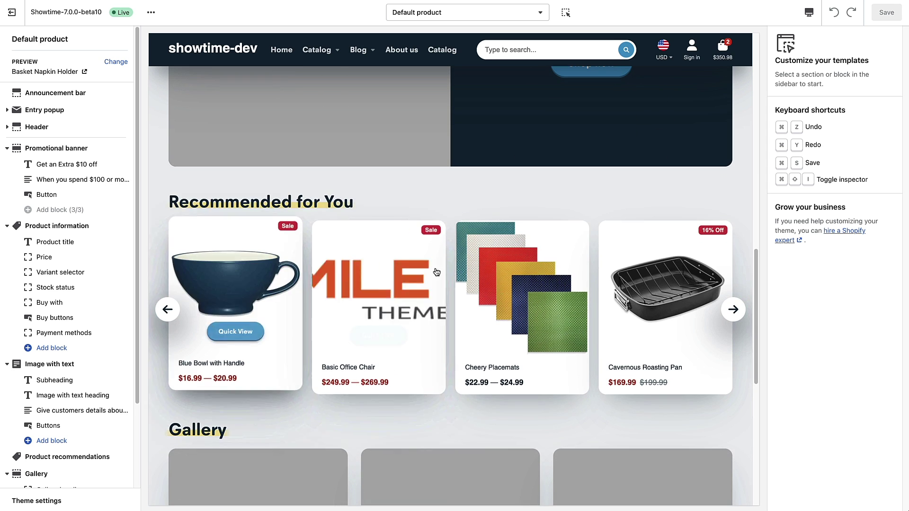
Scroll the preview down to the footer and back to the top
scroll(546, 273, "down", 5)
scroll(636, 272, "down", 6)
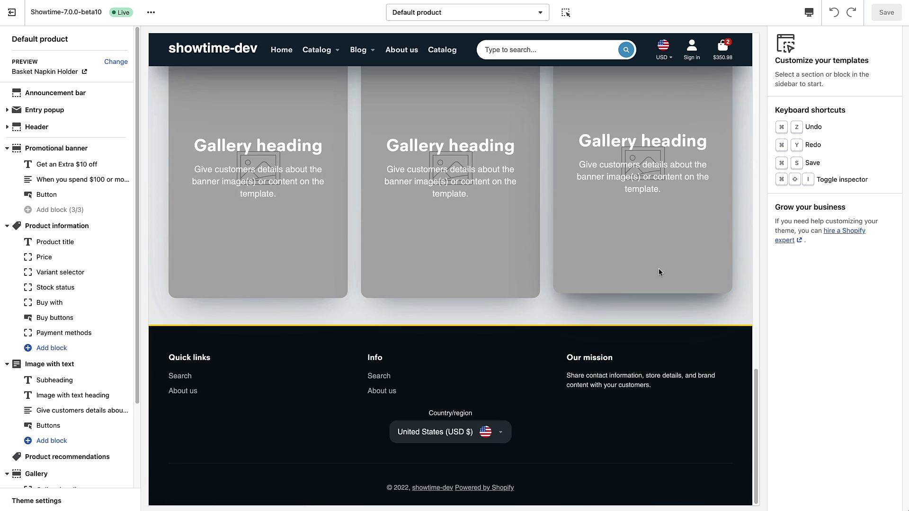
scroll(567, 288, "up", 15)
scroll(566, 288, "up", 5)
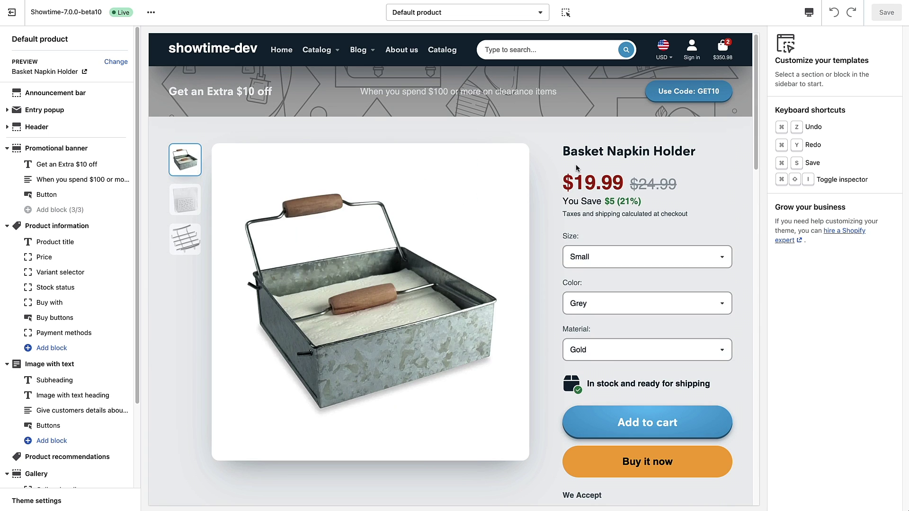
scroll(574, 158, "down", 8)
scroll(588, 172, "down", 4)
scroll(582, 173, "up", 10)
left_click(518, 12)
Create a product template named 'custom-product-2' based on Default product
scroll(469, 139, "down", 1)
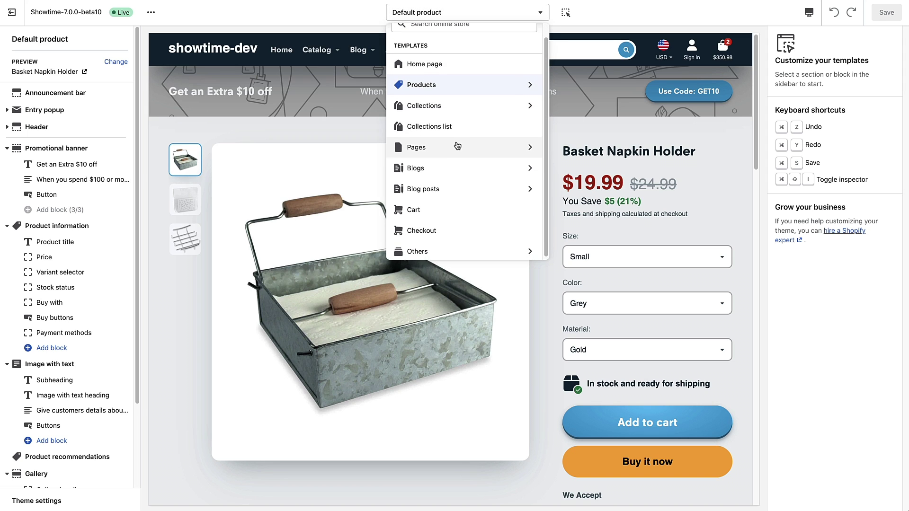
left_click(432, 87)
left_click(447, 160)
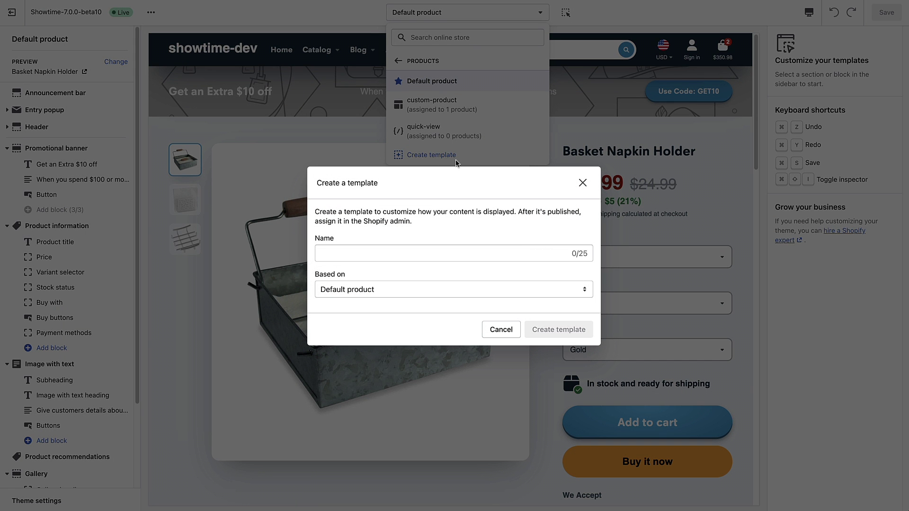
left_click(359, 255)
type("cust")
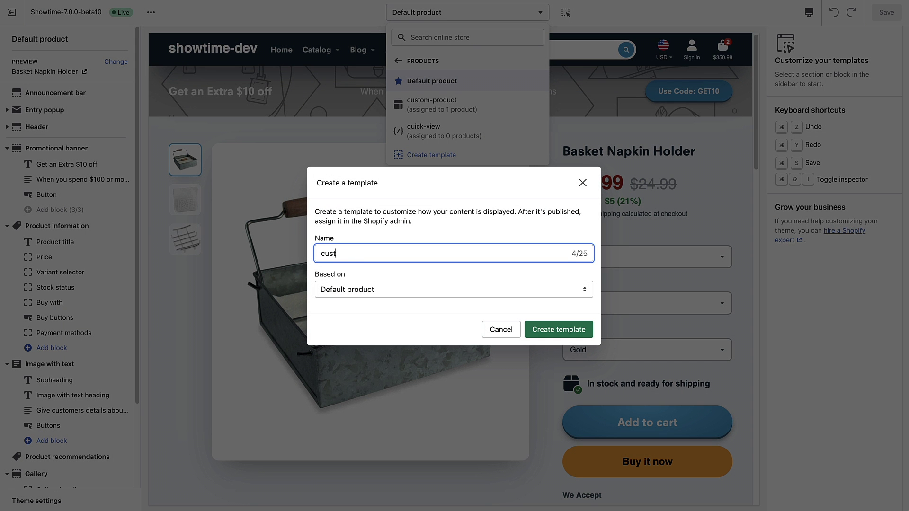
type("om-product-2")
left_click(545, 329)
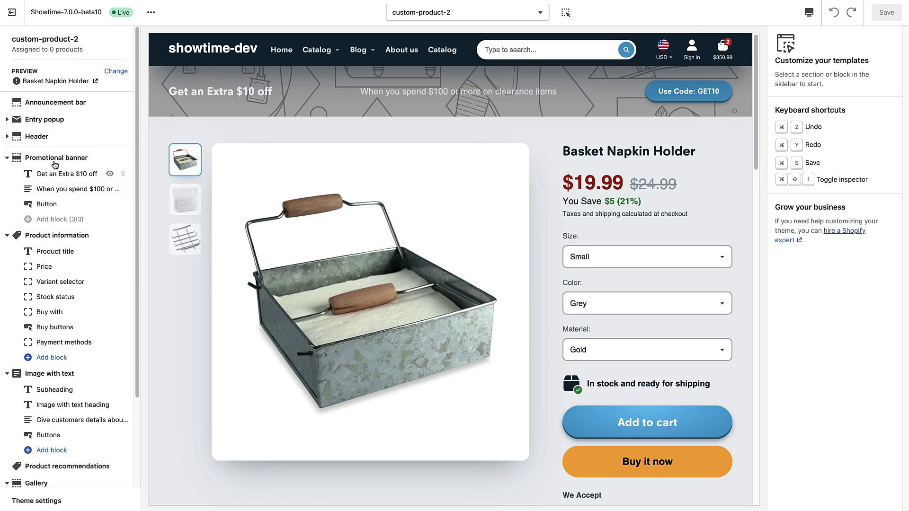
Collapse the Promotional banner, Product information and Image with text sections, and try moving Product recommendations
left_click(6, 157)
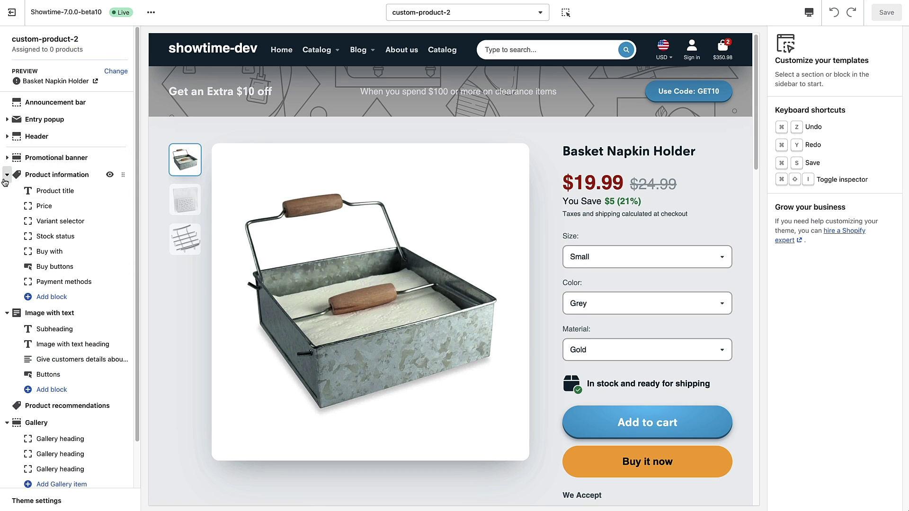
left_click(7, 175)
left_click(7, 191)
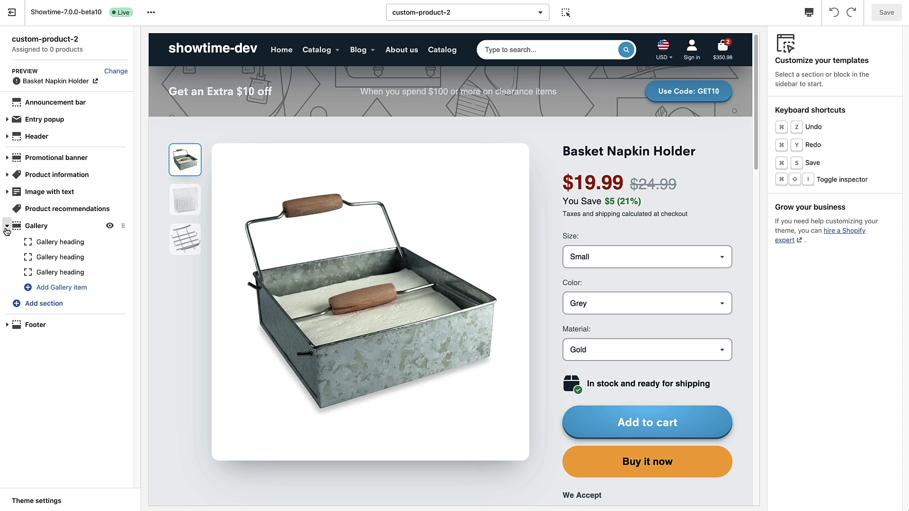
mouse_move(123, 209)
left_mouse_down()
mouse_move(124, 229)
mouse_move(124, 207)
left_mouse_up()
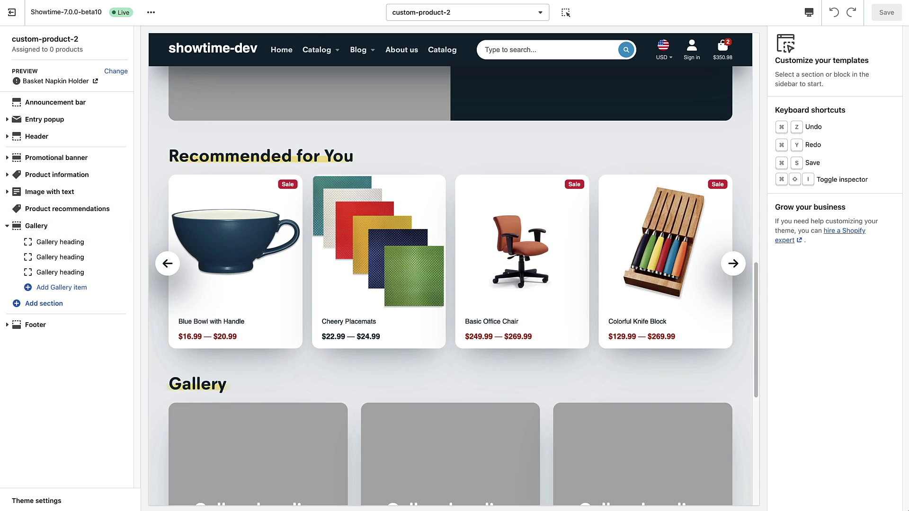
Open Basket Napkin Holder in admin Products and choose custom-product-2 as its theme template
left_click(13, 14)
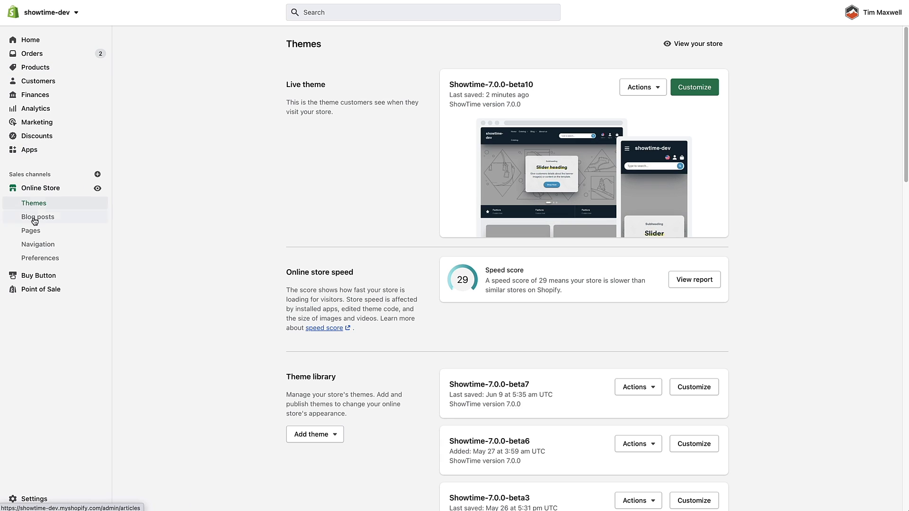
left_click(35, 69)
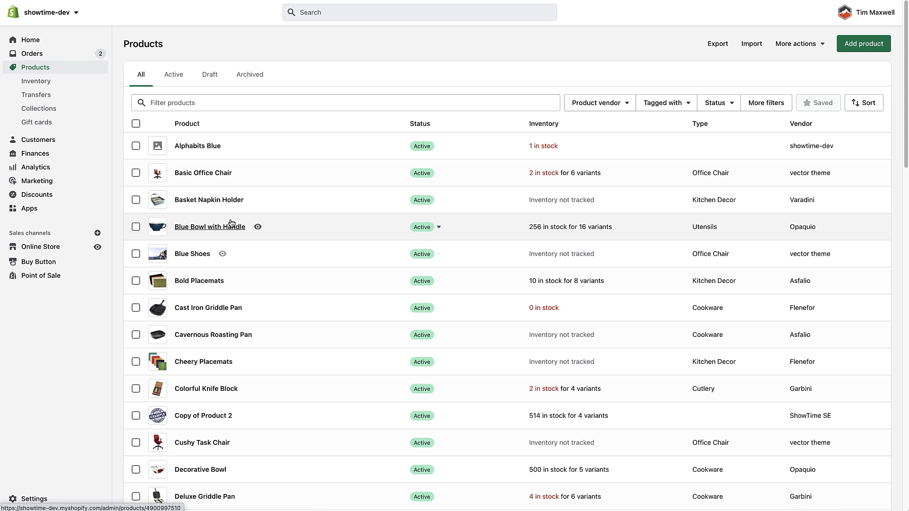
left_click(212, 200)
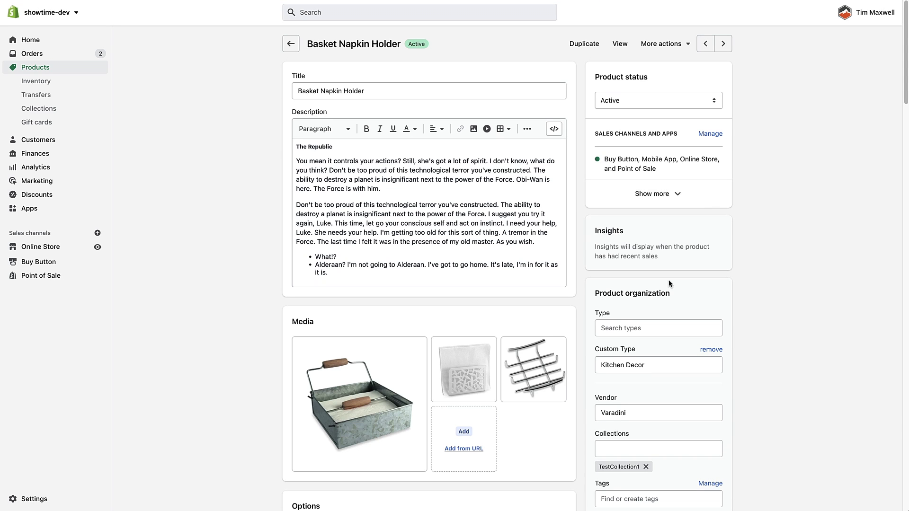
scroll(746, 220, "down", 8)
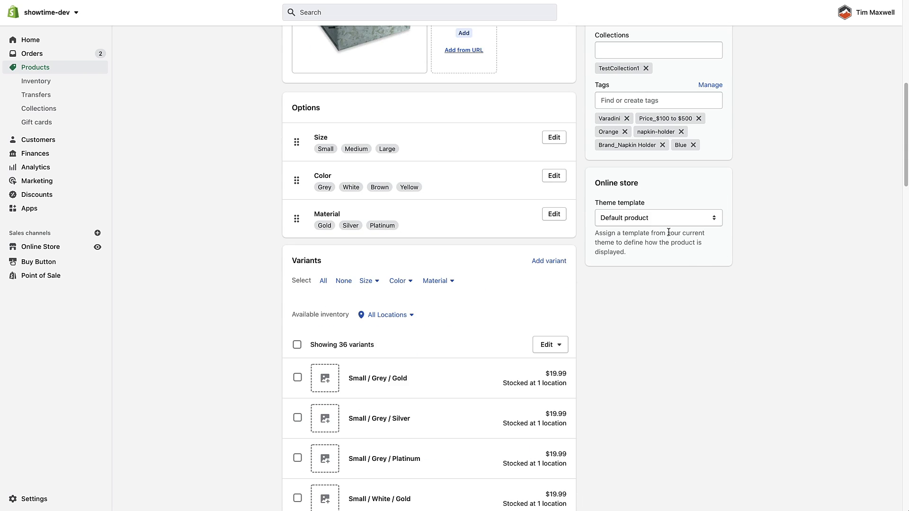
left_click(667, 221)
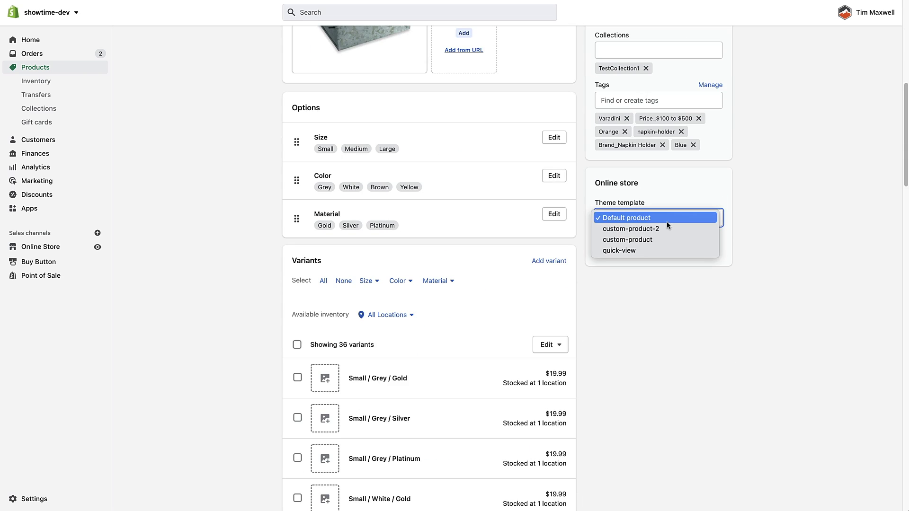
left_click(630, 229)
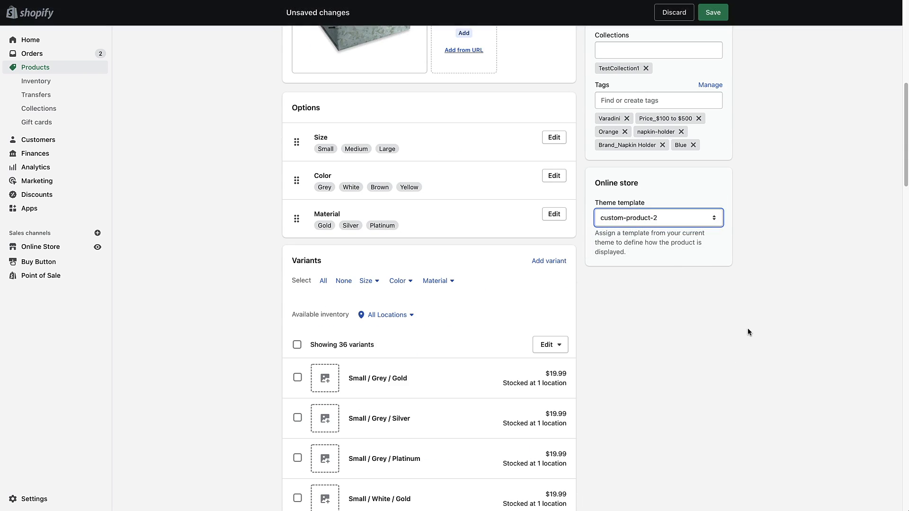
scroll(721, 359, "up", 2)
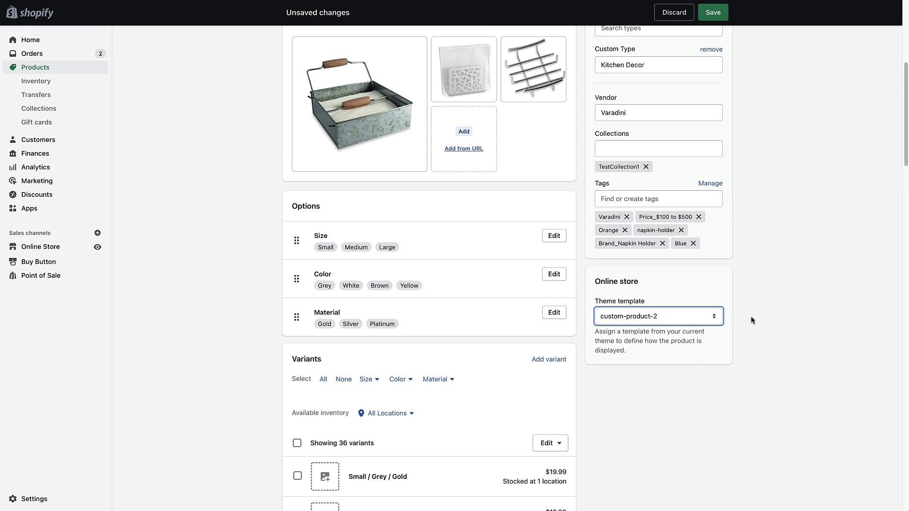
scroll(751, 316, "up", 4)
scroll(479, 170, "up", 2)
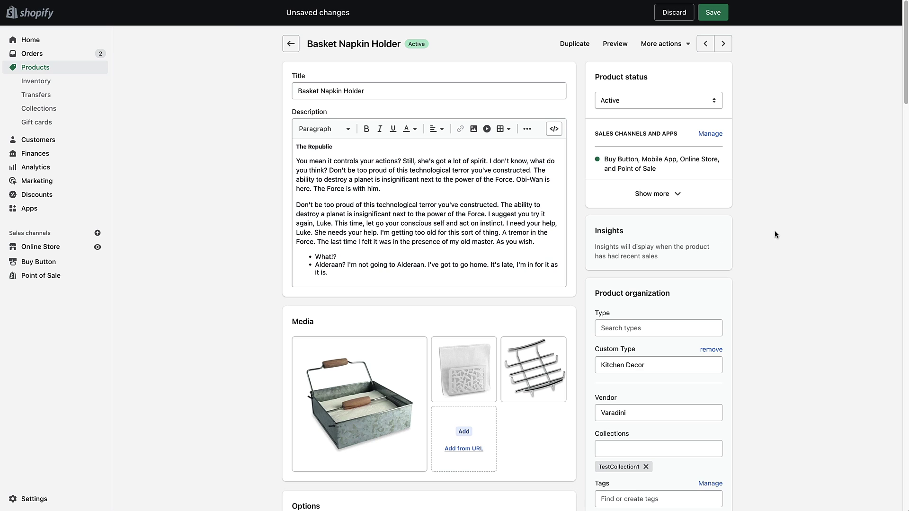
scroll(775, 230, "down", 5)
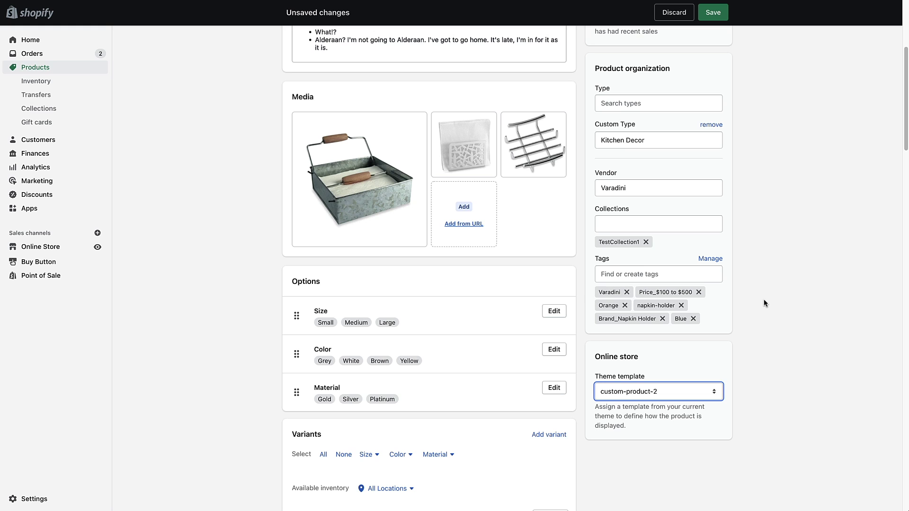
scroll(745, 311, "up", 5)
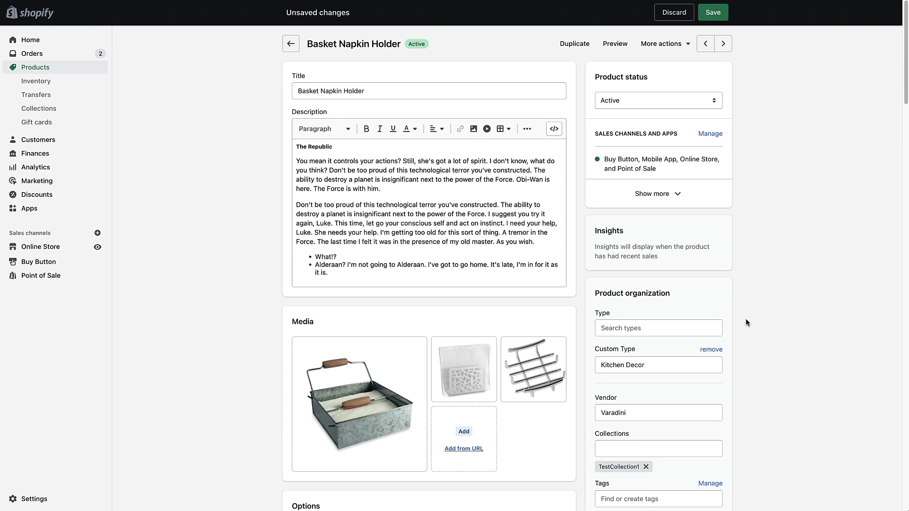